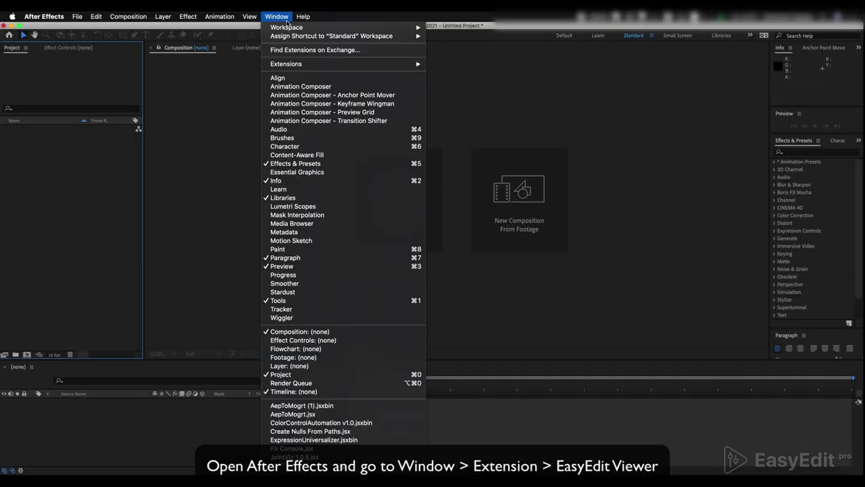
# Open the EasyEdit Viewer extension panel and widen it beside the composition area.
pyautogui.moveTo(315, 63)
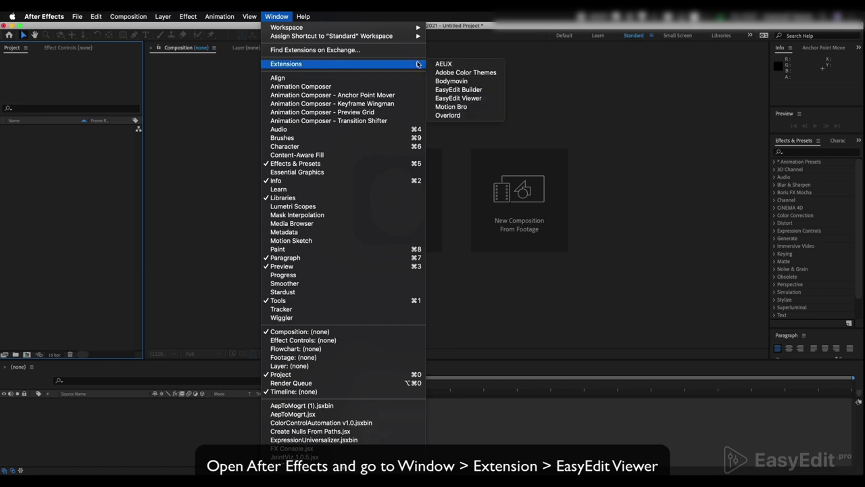
pyautogui.click(459, 98)
pyautogui.moveTo(707, 132); pyautogui.dragTo(517, 135)
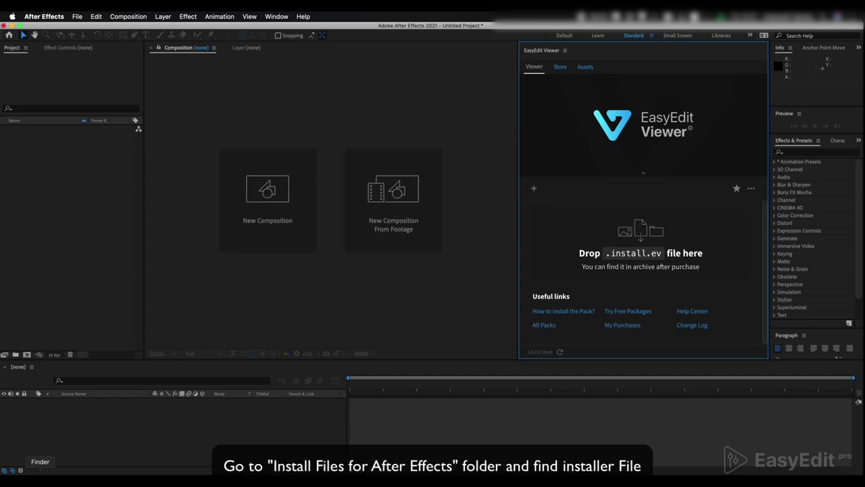
# Drag Fitness_Pro_v1.install.ev from the 03 For After Effects folder into EasyEdit Viewer.
pyautogui.click(40, 473)
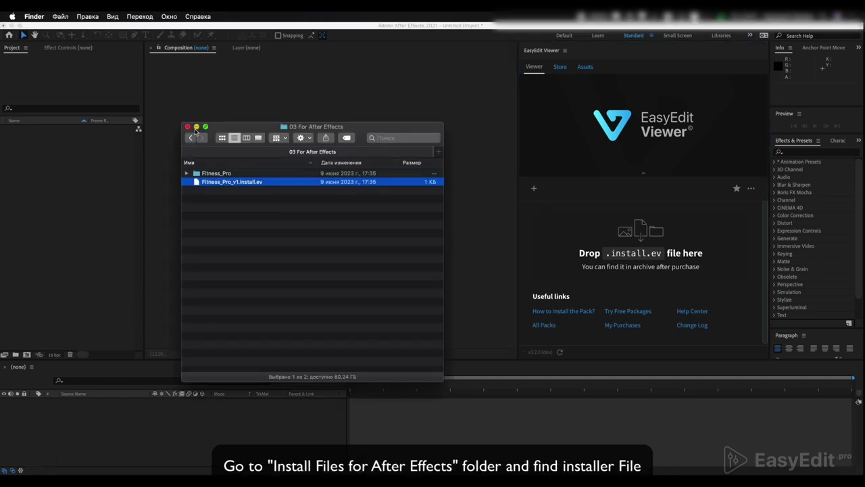
pyautogui.click(191, 138)
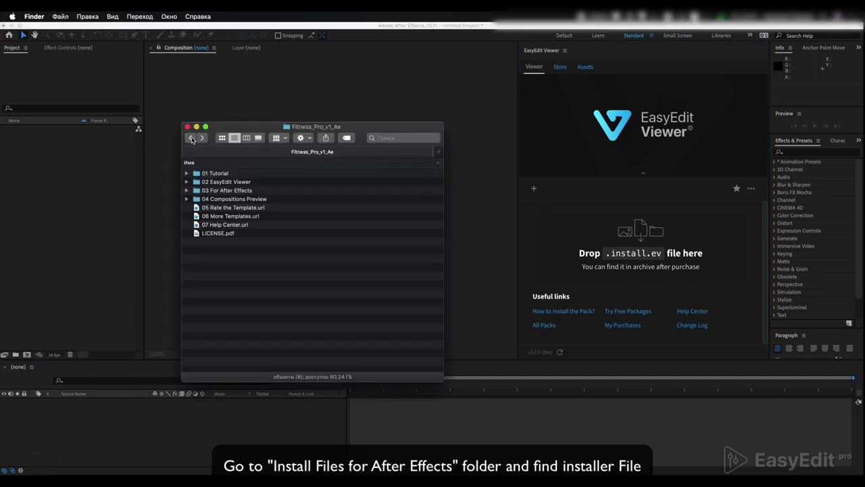
pyautogui.doubleClick(228, 190)
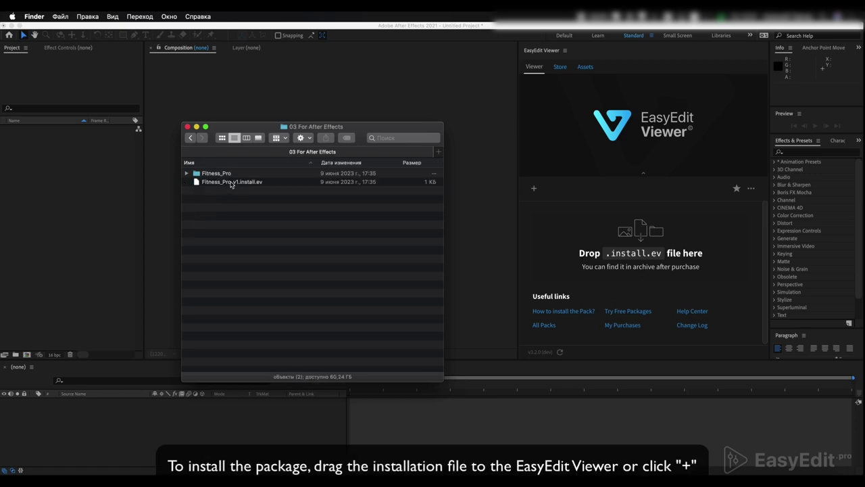
pyautogui.moveTo(230, 183); pyautogui.dragTo(669, 223)
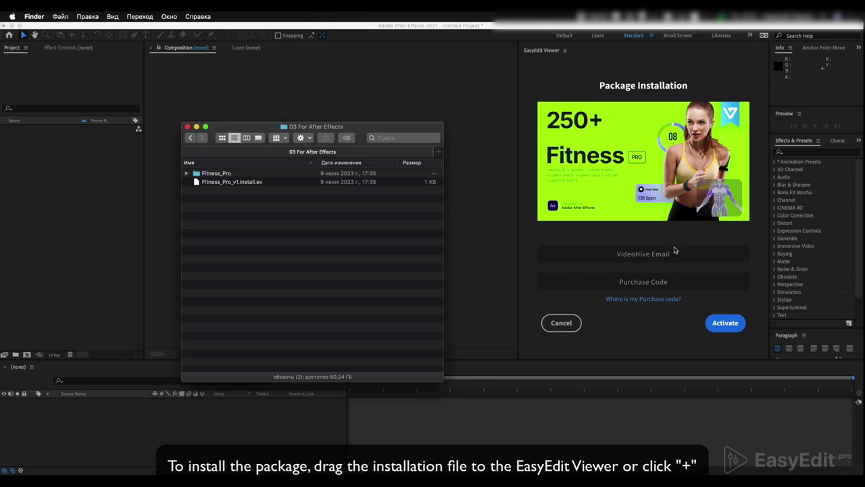
# Fill the Package Installation form with the buyer's e-mail and the pasted purchase code.
pyautogui.click(673, 250)
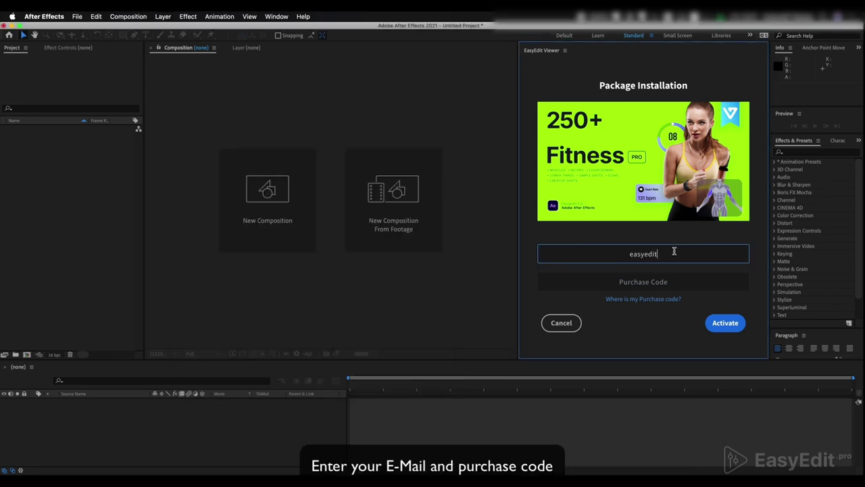
pyautogui.click(663, 280)
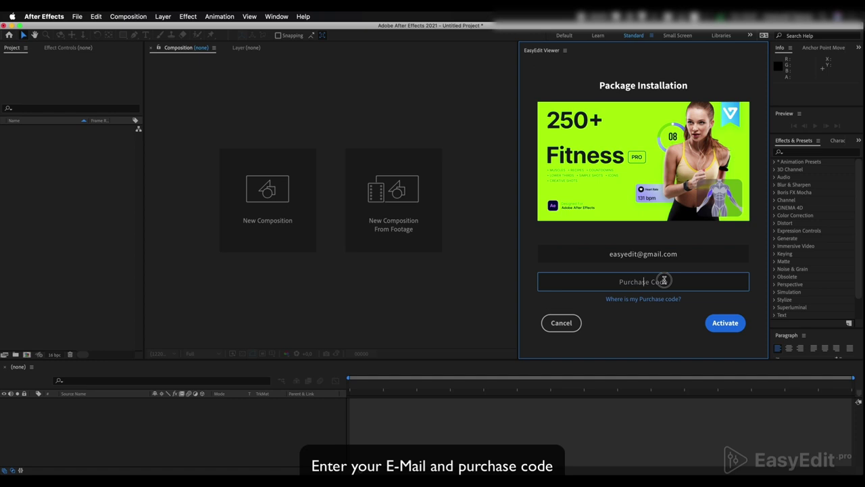
pyautogui.press('super+v')
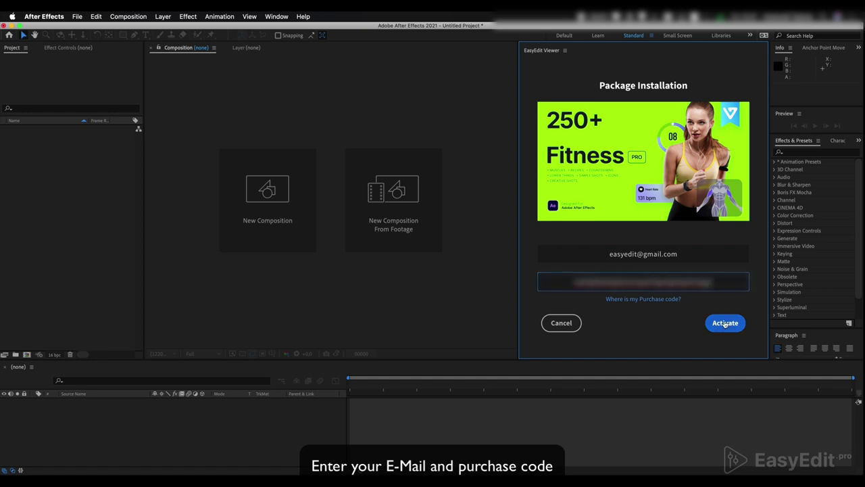
# Activate the Fitness Pro package in EasyEdit Viewer.
pyautogui.click(725, 323)
pyautogui.moveTo(621, 249)
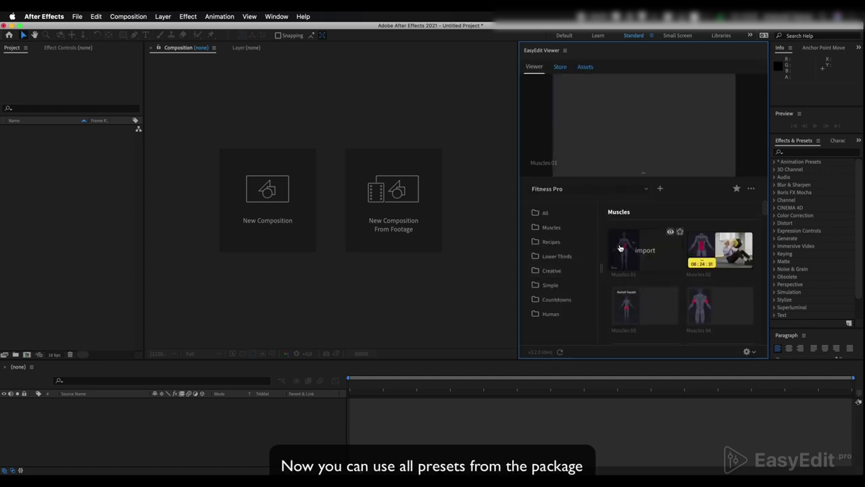
pyautogui.moveTo(710, 251)
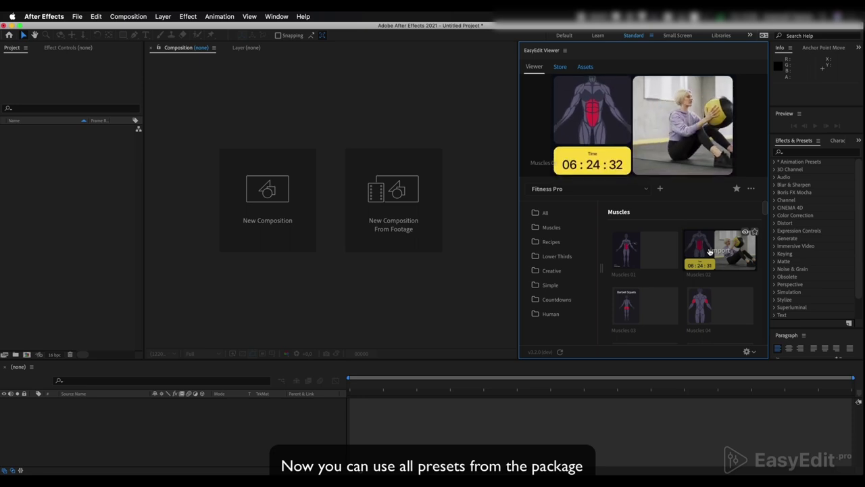
# Browse the preset grid through the Muscles, Recipes, Creative and Countdowns categories.
pyautogui.scroll(-5, 710, 252)
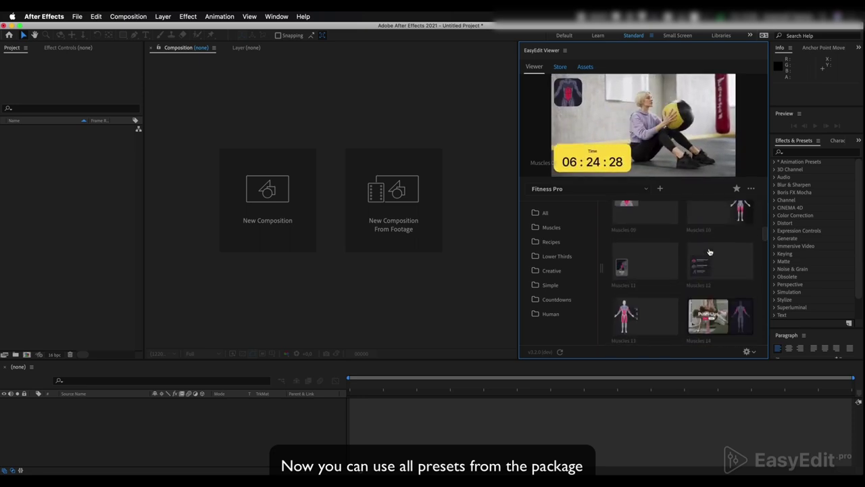
pyautogui.scroll(-4, 710, 251)
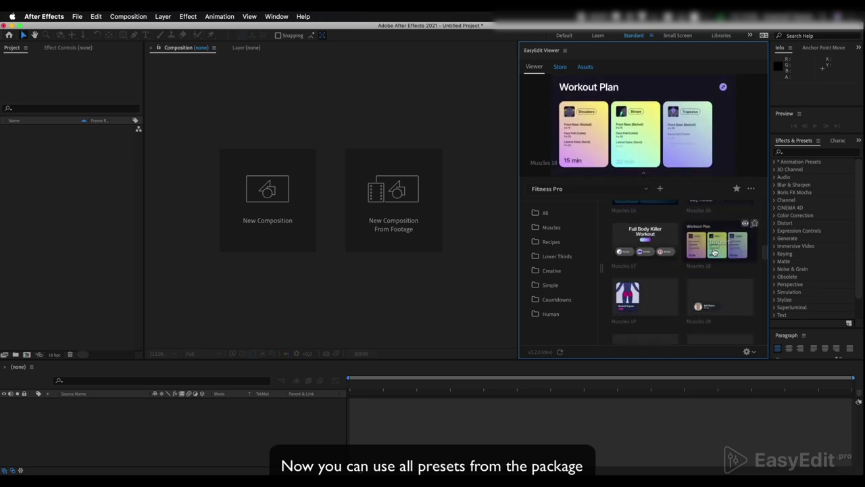
pyautogui.scroll(-5, 714, 251)
pyautogui.moveTo(660, 243)
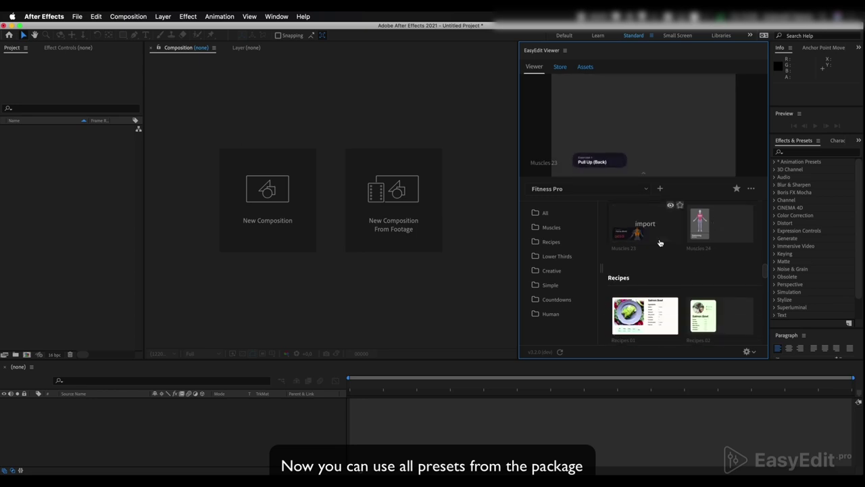
pyautogui.scroll(-5, 659, 243)
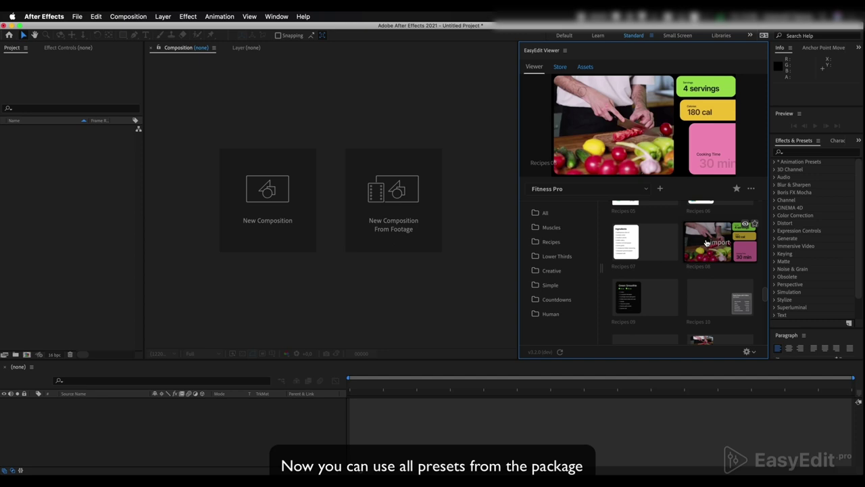
pyautogui.scroll(-8, 706, 243)
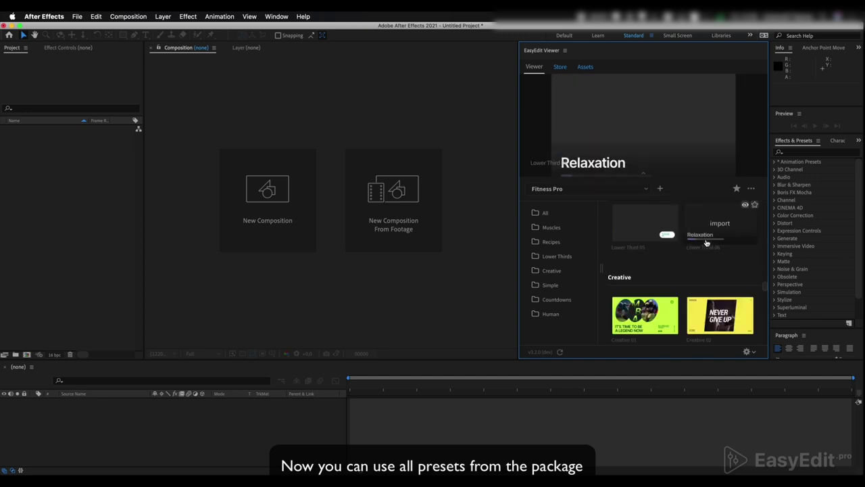
pyautogui.scroll(-3, 706, 243)
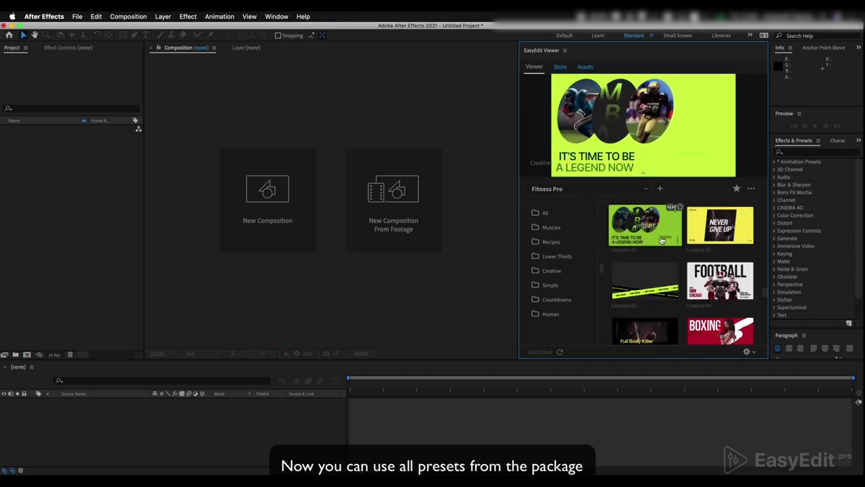
pyautogui.scroll(-10, 662, 241)
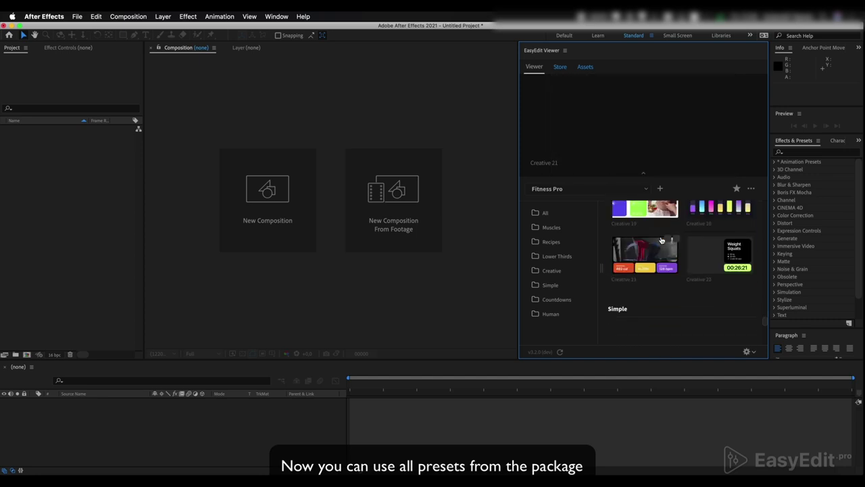
pyautogui.scroll(-15, 662, 240)
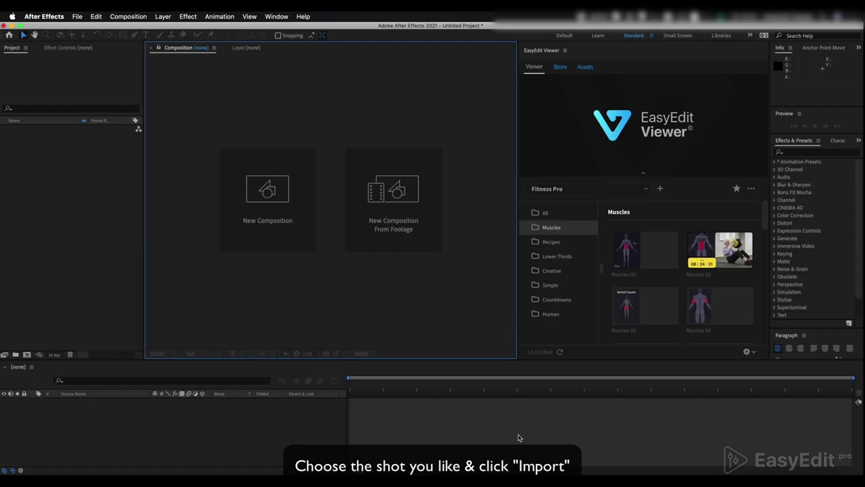
# Create a 1920×1080, 30 fps Comp 1 and import the Muscles 09 Trapezius template.
pyautogui.click(298, 193)
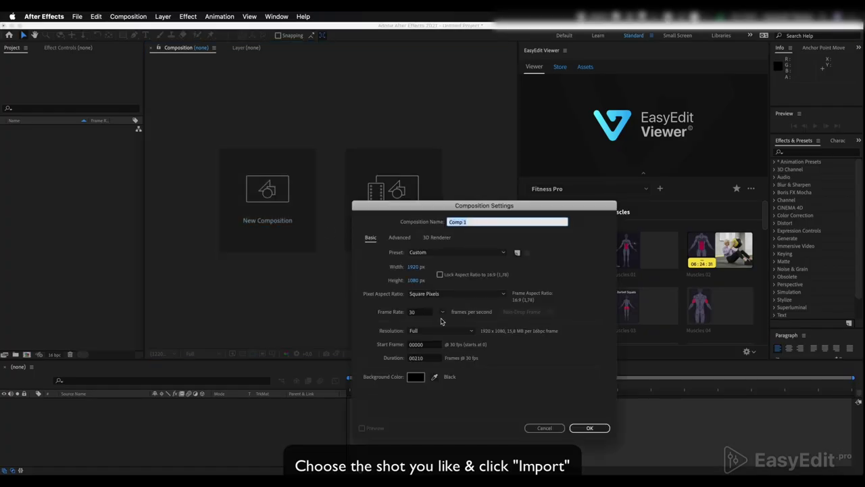
pyautogui.click(581, 426)
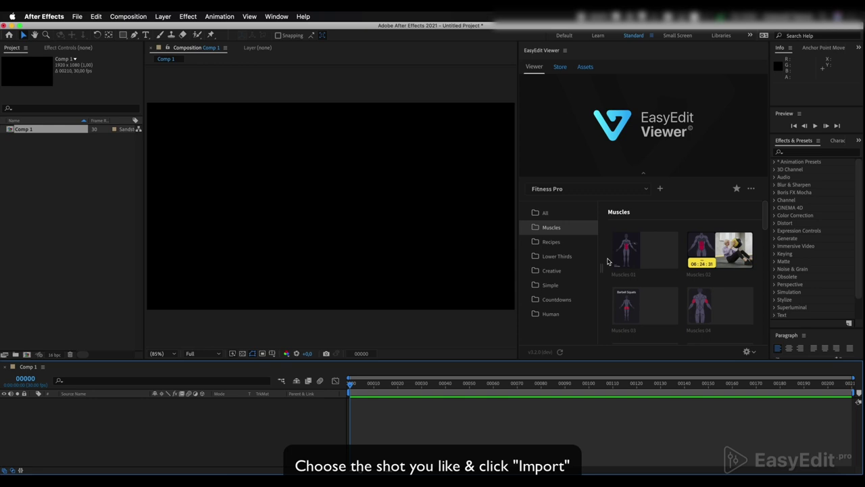
pyautogui.scroll(-5, 607, 262)
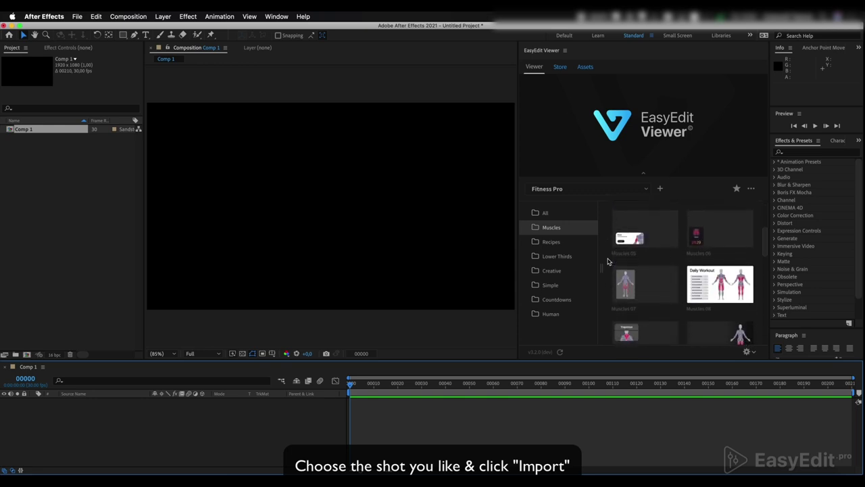
pyautogui.scroll(-2, 608, 261)
pyautogui.moveTo(626, 279)
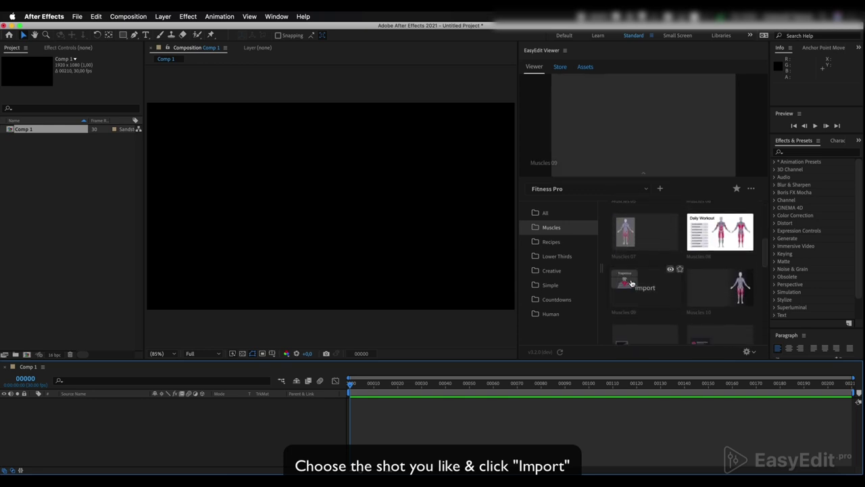
pyautogui.click(644, 286)
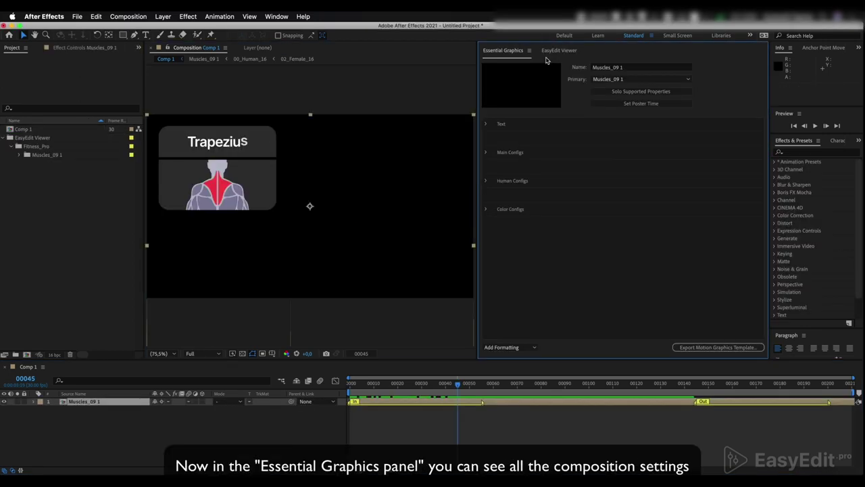
# Expand and collapse the Text, Main Configs, Human Configs and Color Configs groups to review them.
pyautogui.click(486, 124)
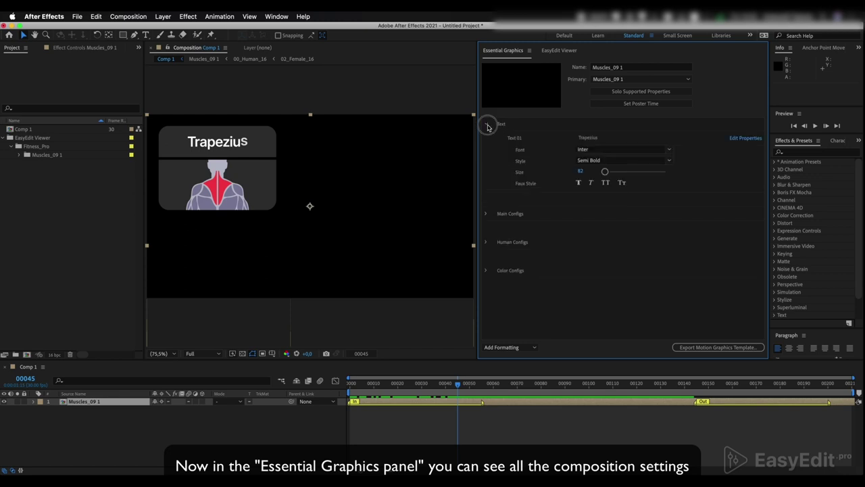
pyautogui.click(486, 125)
pyautogui.click(486, 152)
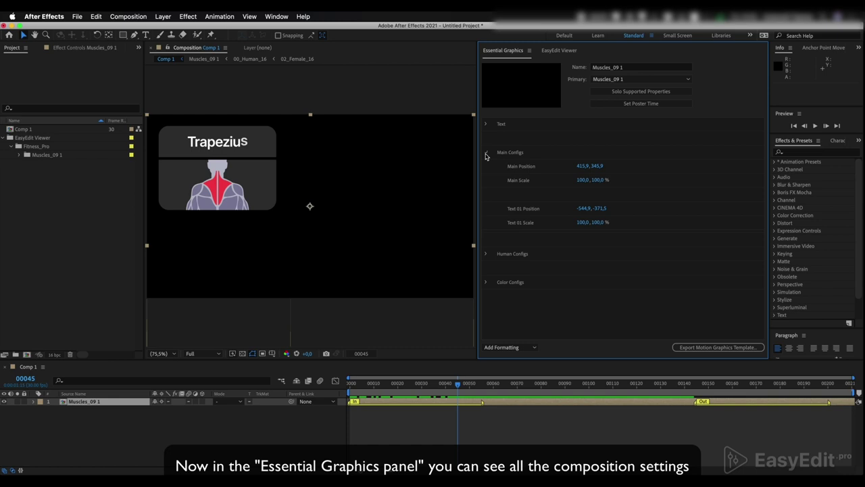
pyautogui.click(485, 152)
pyautogui.click(486, 181)
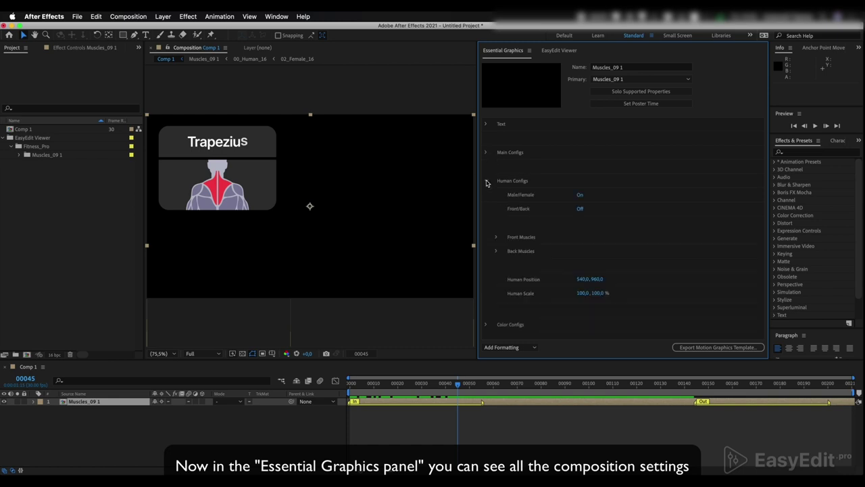
pyautogui.click(486, 182)
pyautogui.click(486, 210)
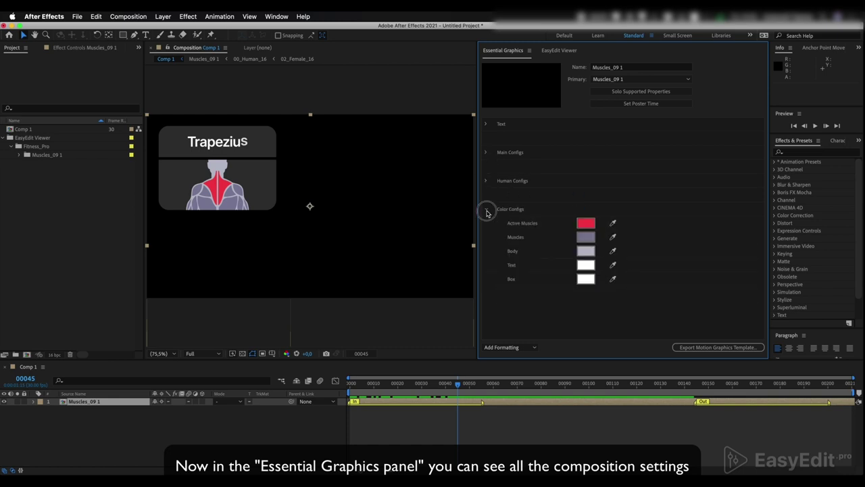
pyautogui.click(486, 210)
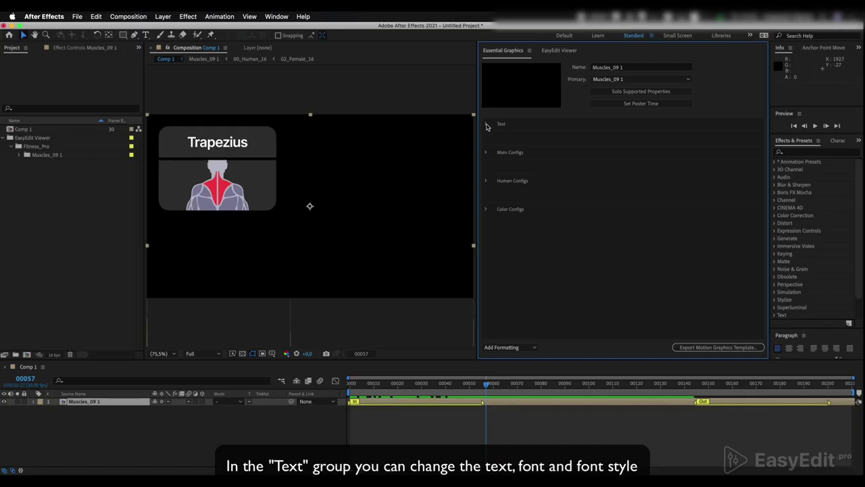
# Enter Triceps as the card's Text 01 title.
pyautogui.click(486, 125)
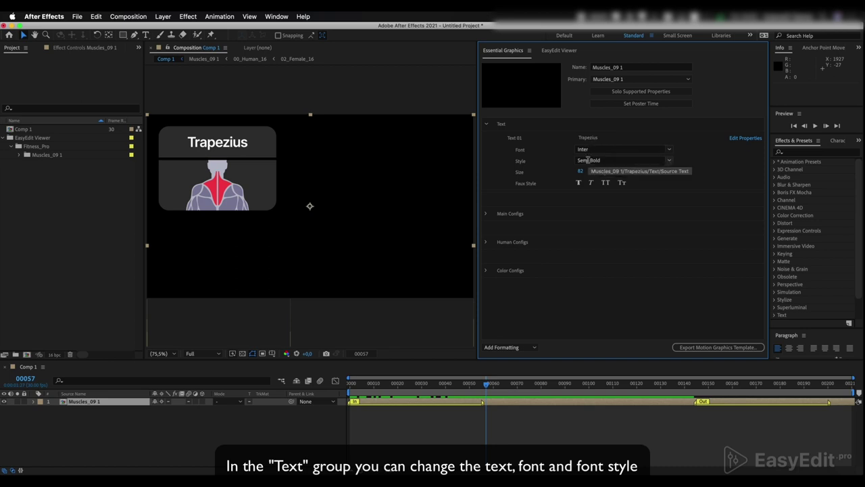
pyautogui.click(603, 138)
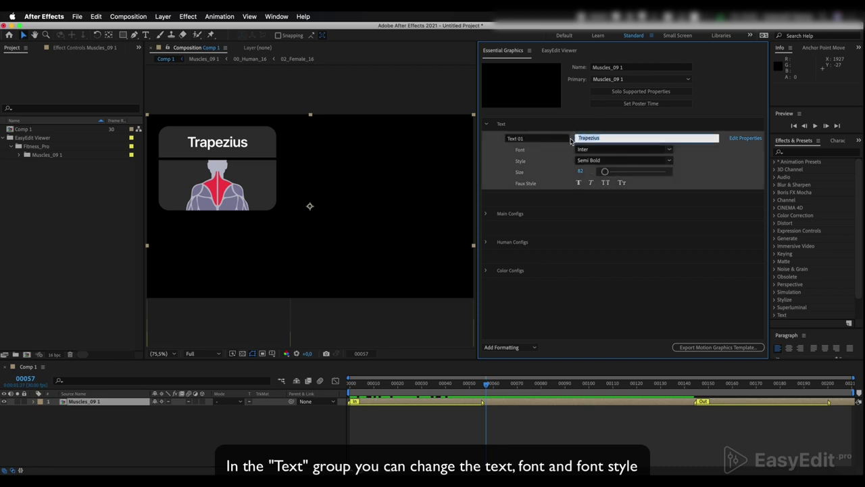
pyautogui.write('Triceps')
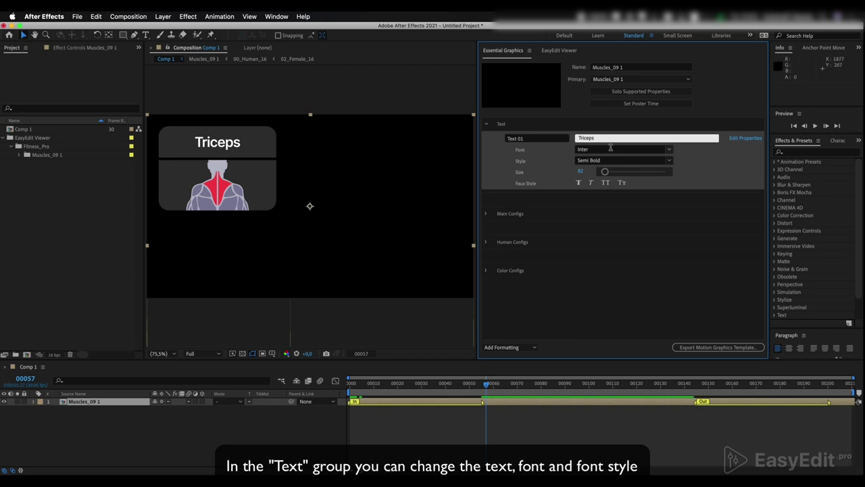
# Try the SF UI Display font for the title with Medium and Ultralight styles.
pyautogui.click(669, 152)
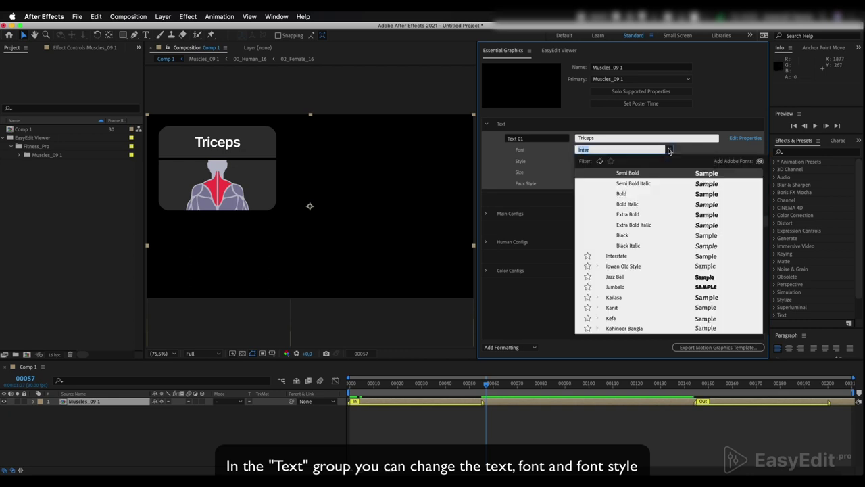
pyautogui.write('sf')
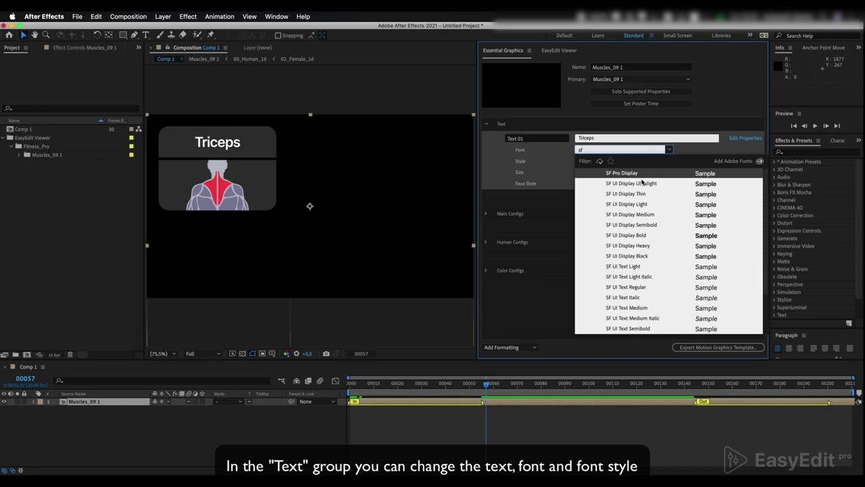
pyautogui.click(633, 228)
pyautogui.click(669, 161)
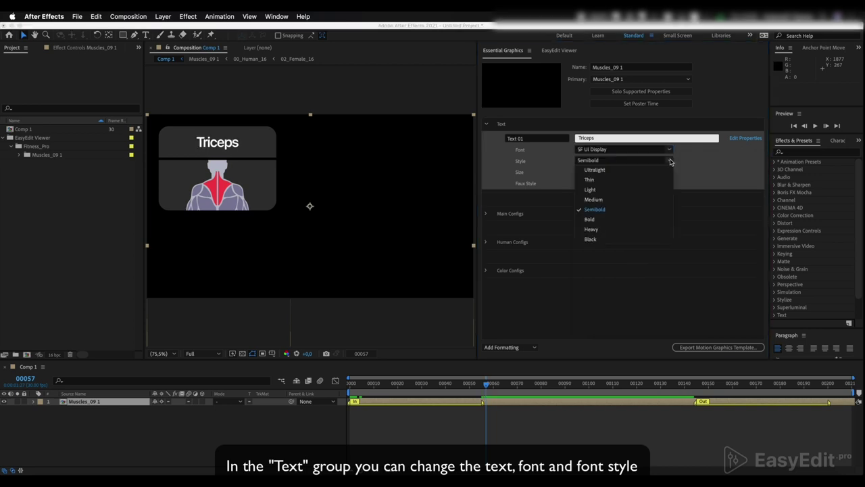
pyautogui.click(599, 200)
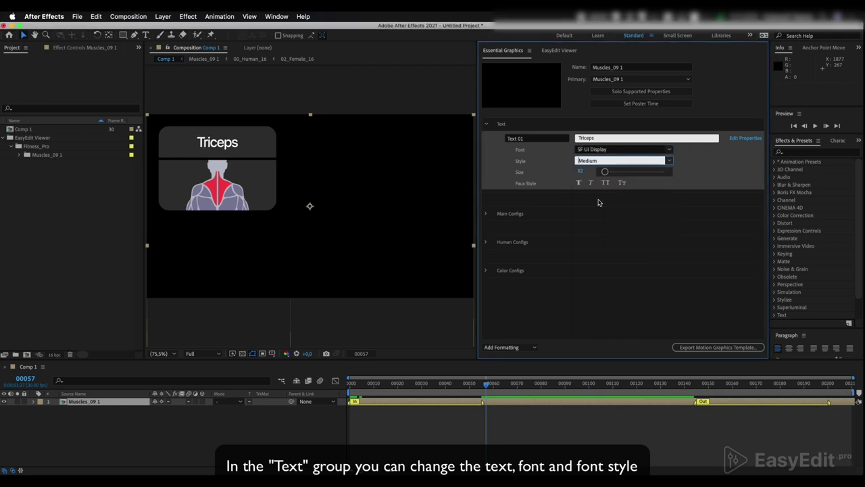
pyautogui.press('Up')
pyautogui.click(599, 210)
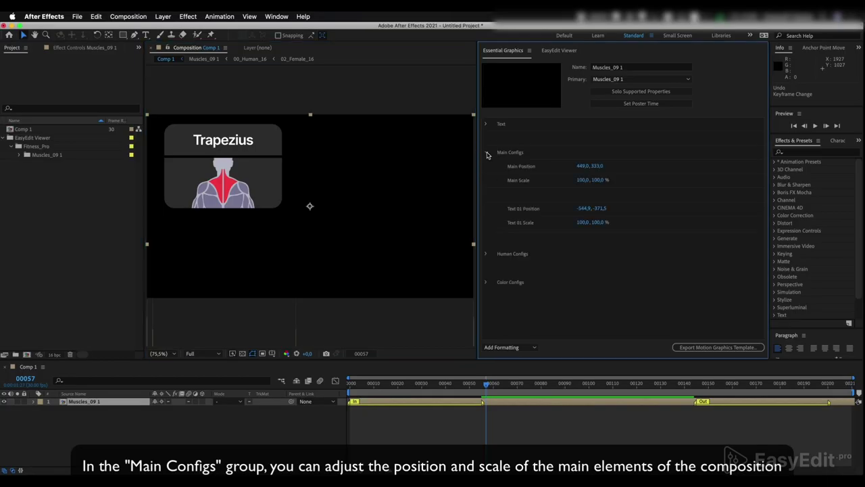
# Move the card to 508, 416 at 125% scale and shift the title to −484 at 155%.
pyautogui.moveTo(577, 167); pyautogui.dragTo(604, 180)
pyautogui.click(600, 180)
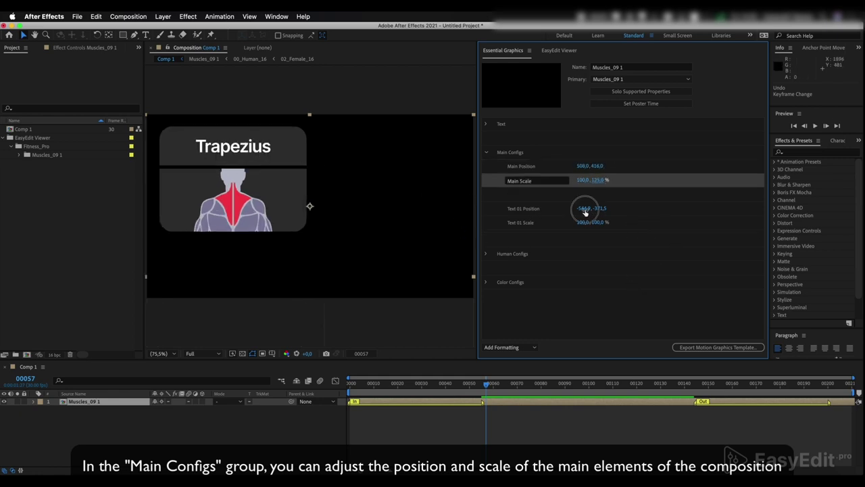
pyautogui.moveTo(585, 208); pyautogui.dragTo(616, 233)
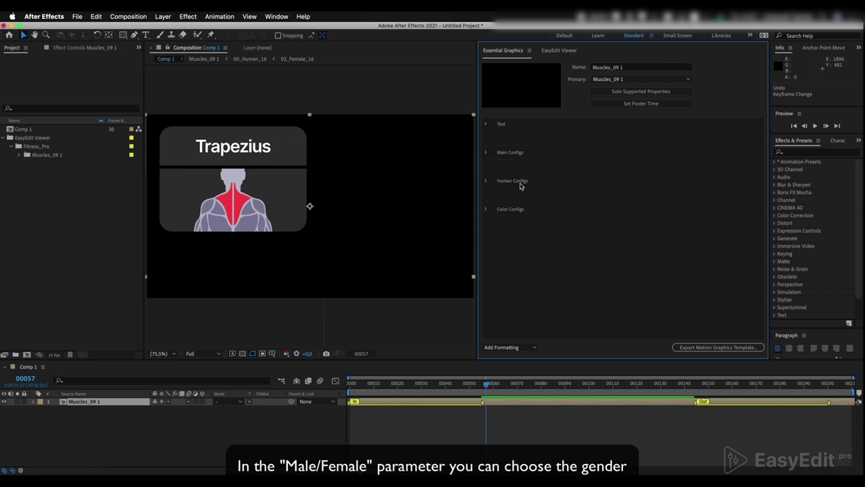
# Toggle the figure between Male/Female and Front/Back, ending on the male rear view.
pyautogui.click(485, 181)
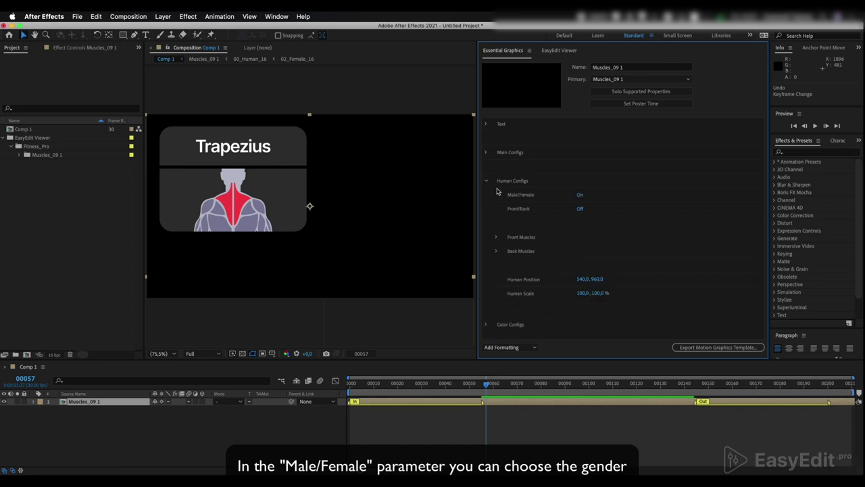
pyautogui.click(580, 196)
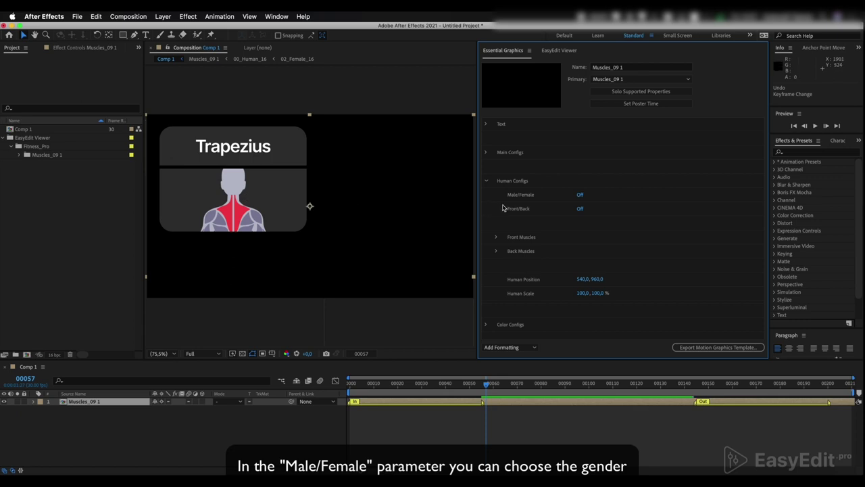
pyautogui.click(580, 196)
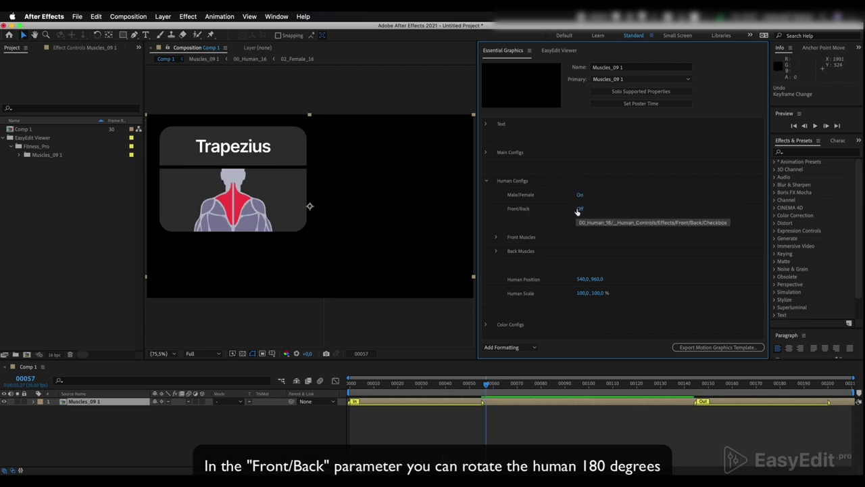
pyautogui.click(579, 209)
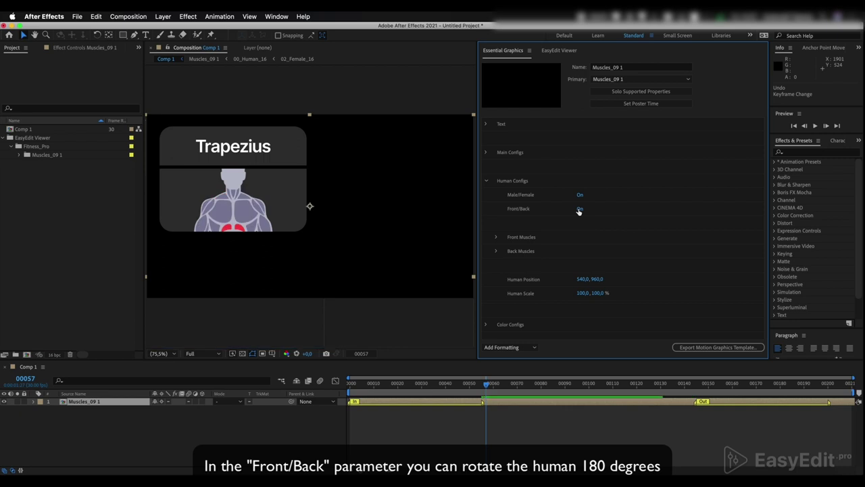
pyautogui.click(579, 209)
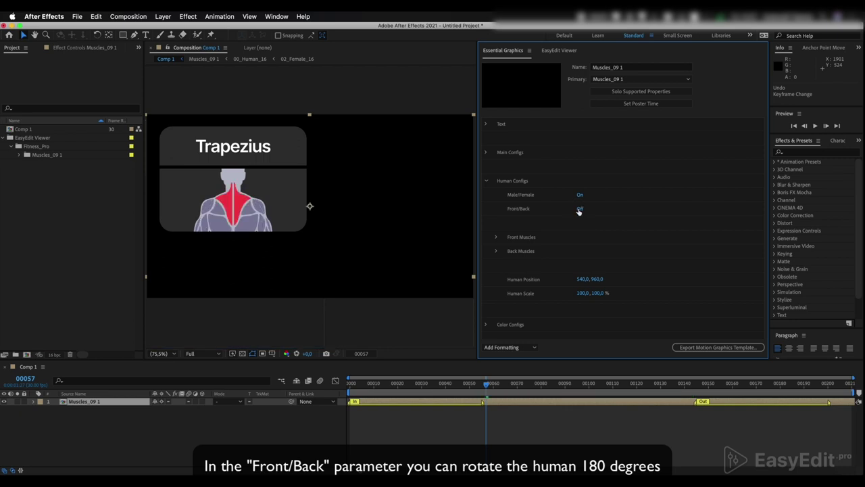
# In Back Muscles, turn Trapezius off and Triceps on.
pyautogui.click(496, 237)
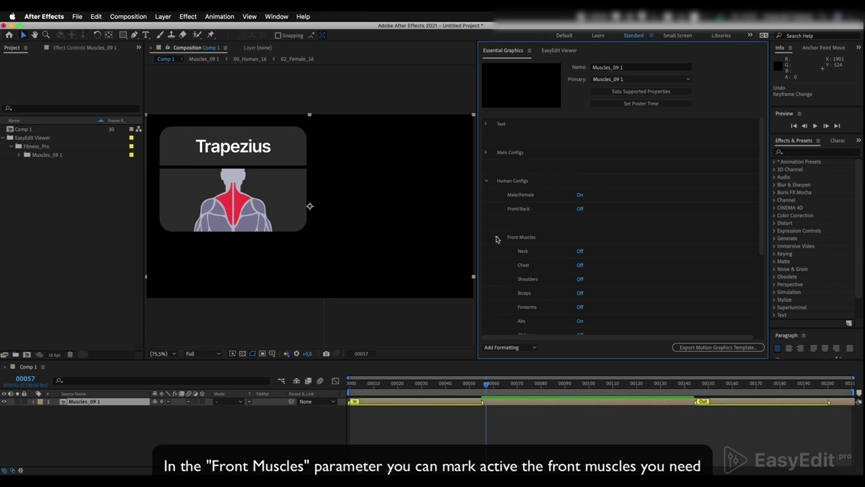
pyautogui.click(496, 237)
pyautogui.click(496, 251)
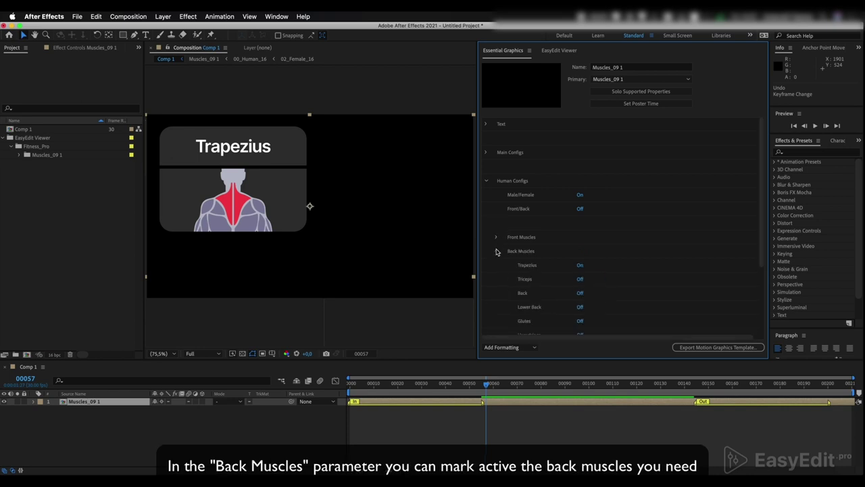
pyautogui.click(580, 266)
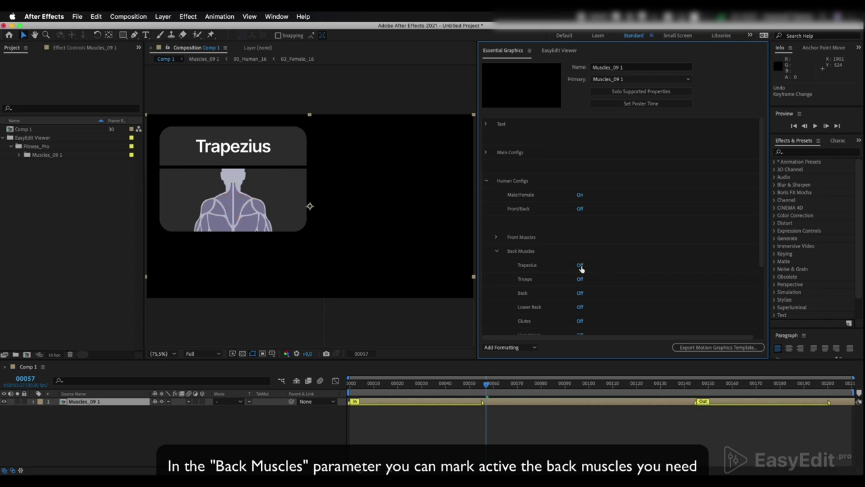
pyautogui.click(580, 280)
# Raise the figure to Human Position 540, 867 and recheck the Triceps highlight.
pyautogui.scroll(-3, 589, 282)
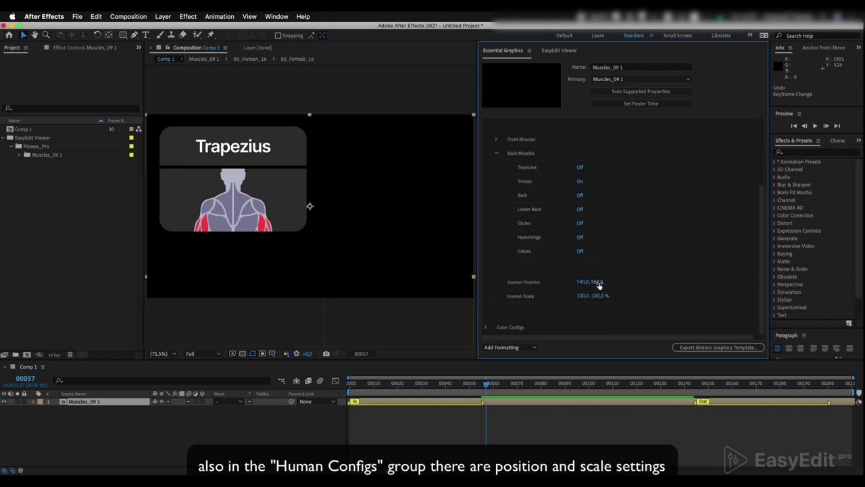
pyautogui.moveTo(598, 282); pyautogui.dragTo(588, 284)
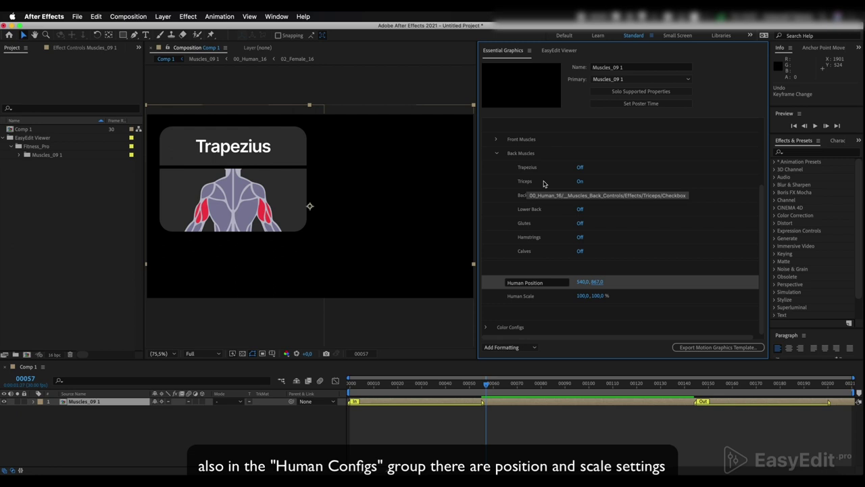
pyautogui.click(580, 181)
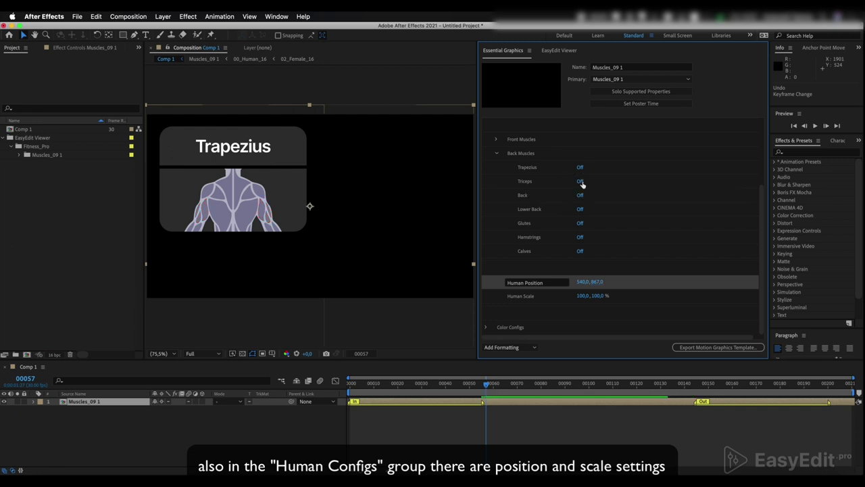
pyautogui.click(581, 182)
pyautogui.click(532, 181)
pyautogui.click(531, 182)
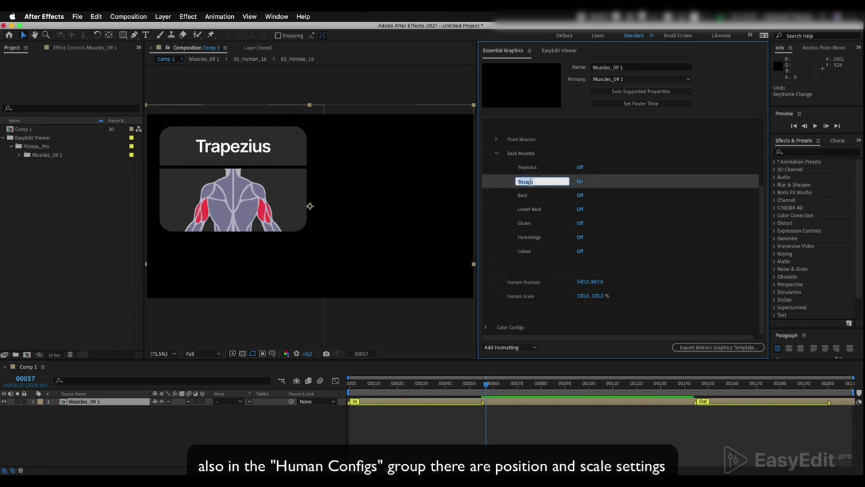
# Commit Triceps as the card title and preview the animation from an earlier frame.
pyautogui.scroll(3, 511, 188)
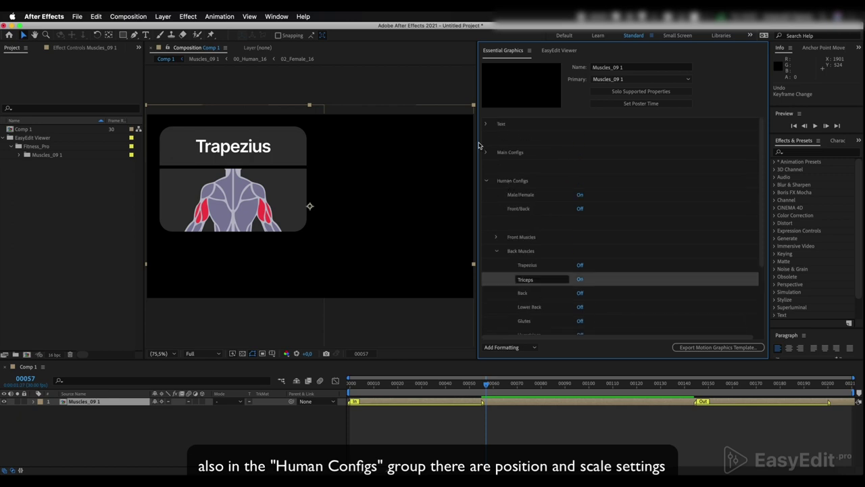
pyautogui.click(485, 125)
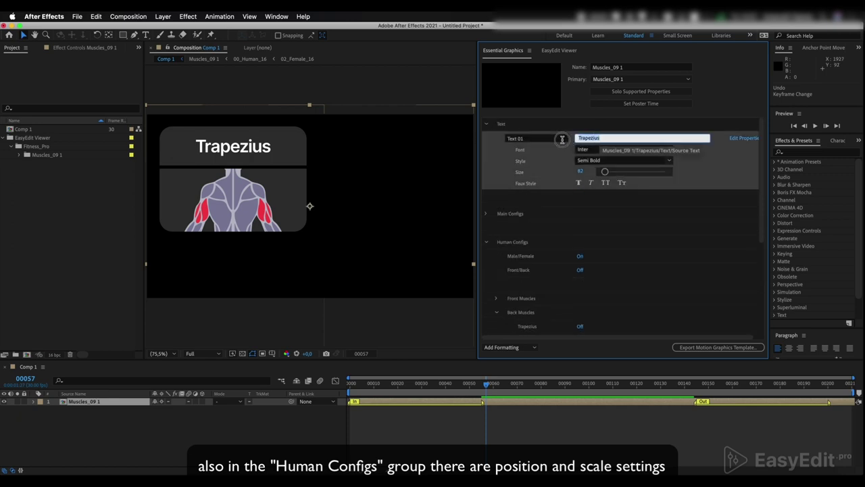
pyautogui.click(562, 169)
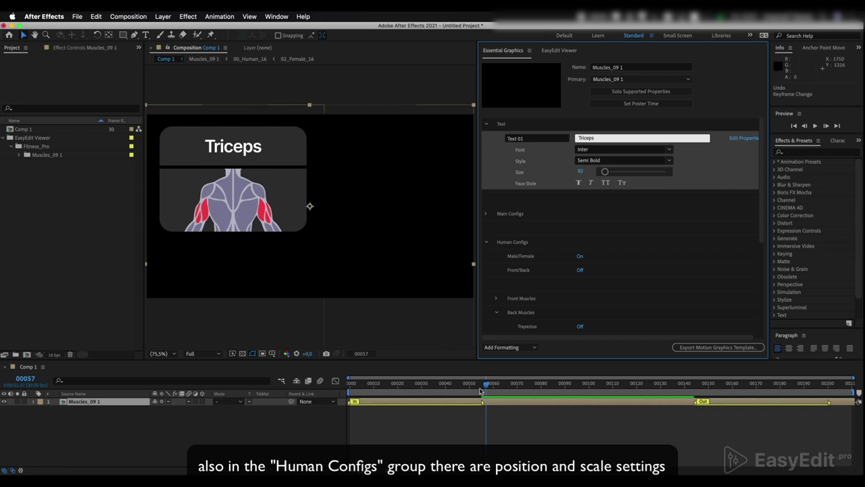
pyautogui.moveTo(486, 384); pyautogui.dragTo(390, 388)
pyautogui.press('space')
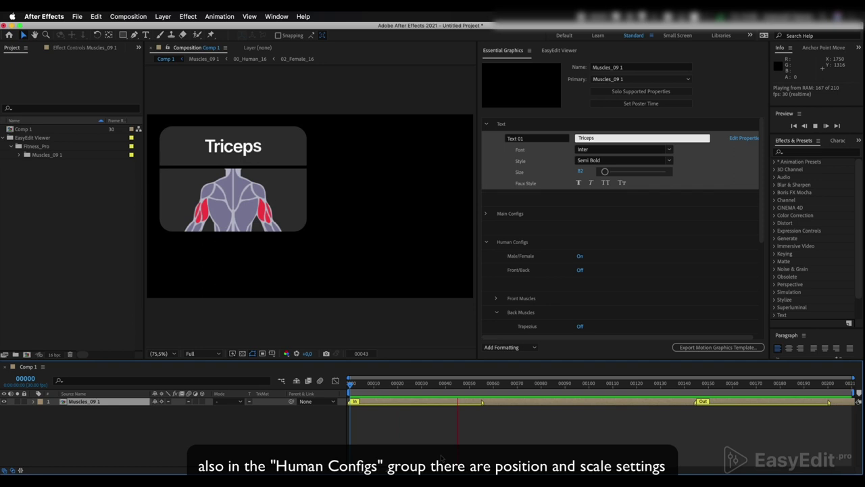
pyautogui.press('space')
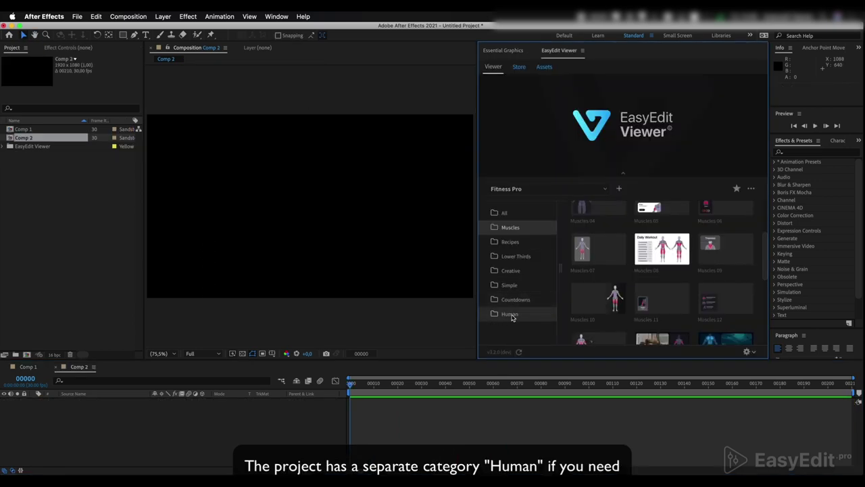
# Browse the Human category's Female and Male figures and import Human Male into Comp 2.
pyautogui.click(513, 315)
pyautogui.moveTo(599, 249)
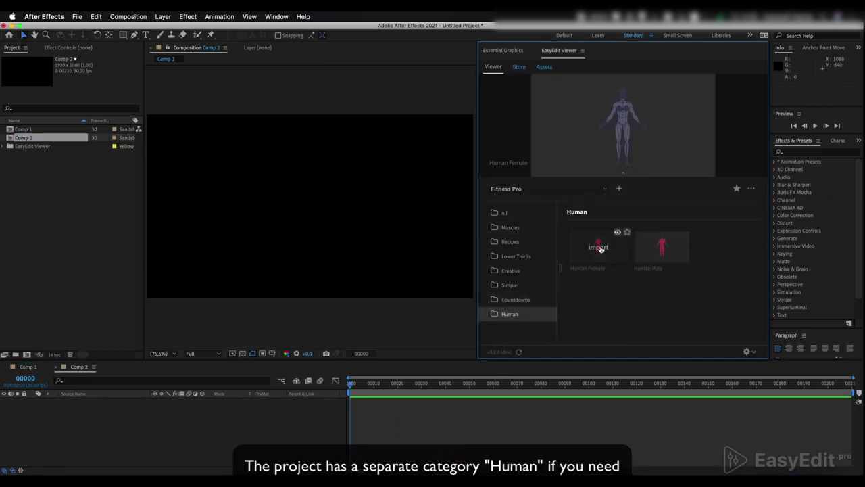
pyautogui.moveTo(674, 251)
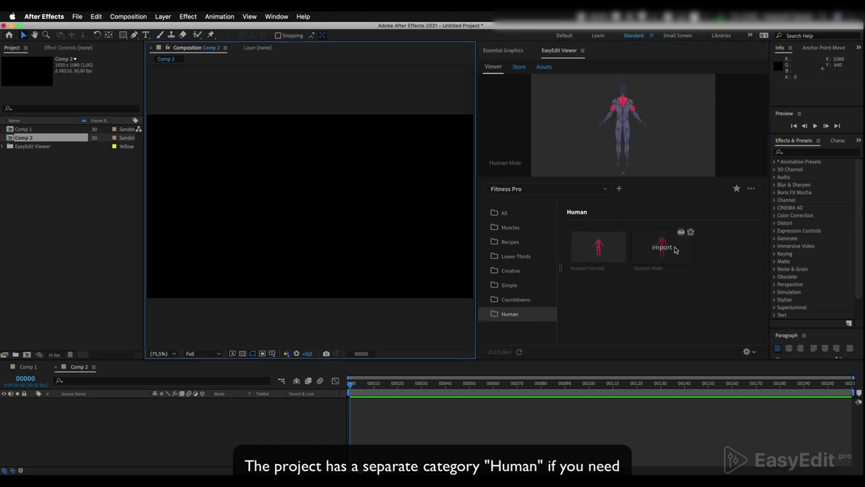
pyautogui.click(674, 248)
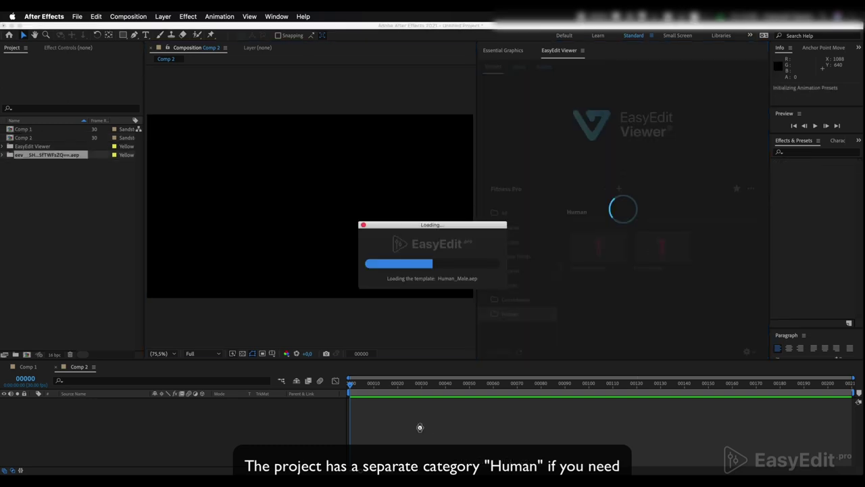
# Expand Human Configs and try the female body and back view, returning to male front.
pyautogui.click(486, 124)
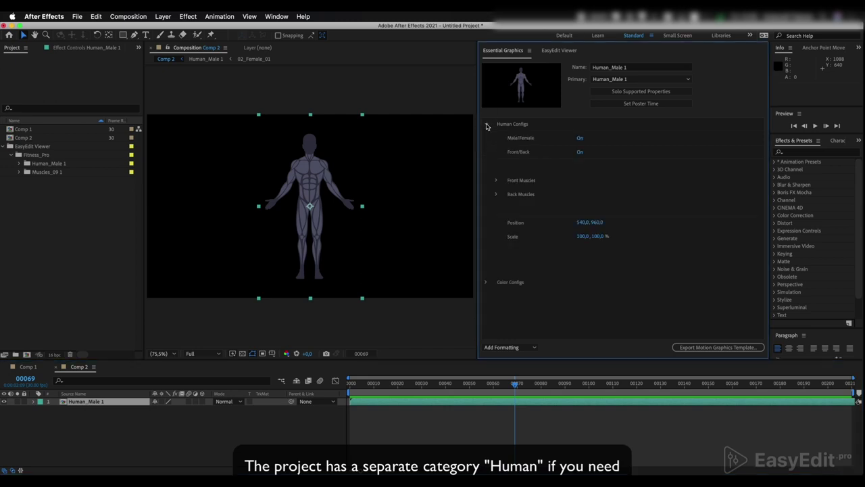
pyautogui.click(583, 139)
pyautogui.click(581, 140)
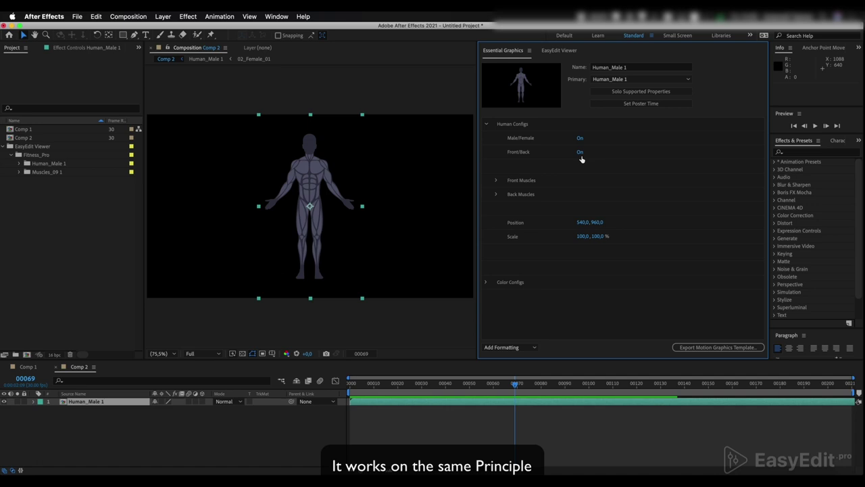
pyautogui.click(580, 152)
pyautogui.click(581, 153)
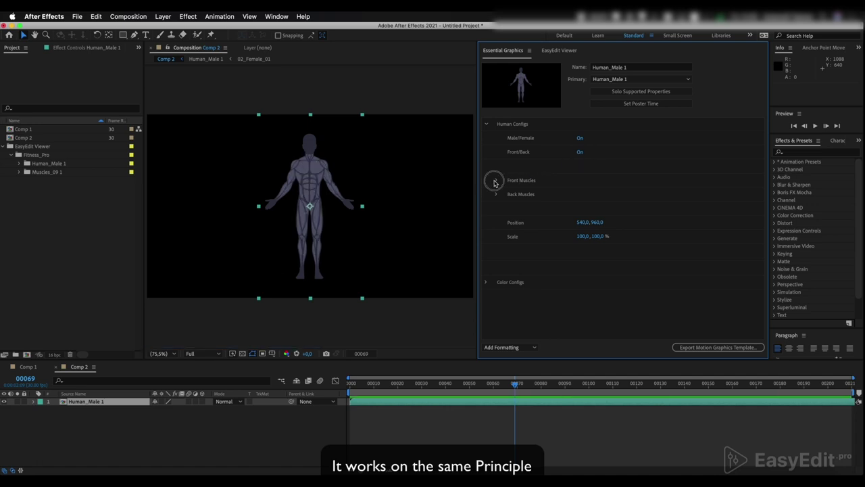
# Switch on the front muscles: Neck, Chest, Shoulders, Biceps, Forearms, Abs, Obliques, Adductors and Quads.
pyautogui.click(496, 181)
pyautogui.click(580, 195)
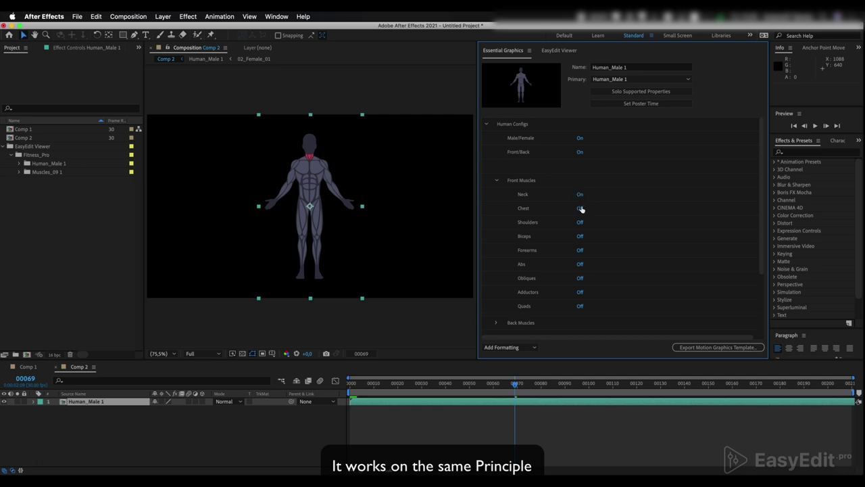
pyautogui.click(579, 209)
pyautogui.click(580, 223)
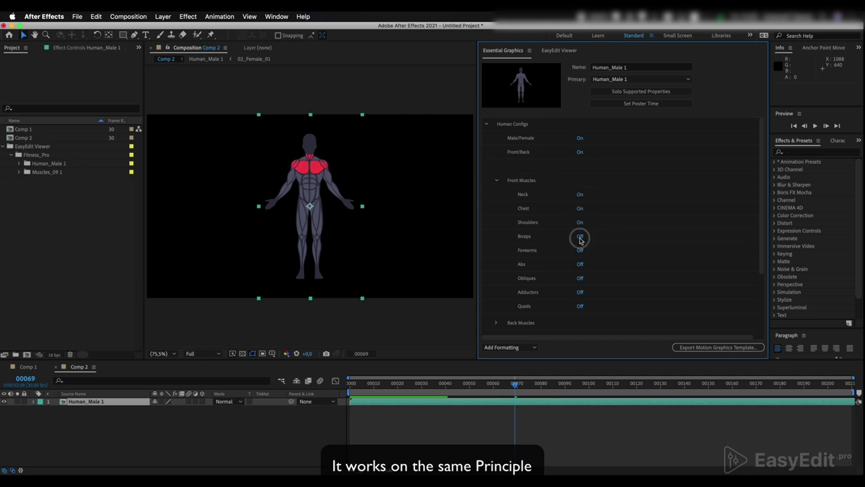
pyautogui.click(580, 238)
pyautogui.click(580, 251)
pyautogui.click(580, 265)
pyautogui.click(579, 277)
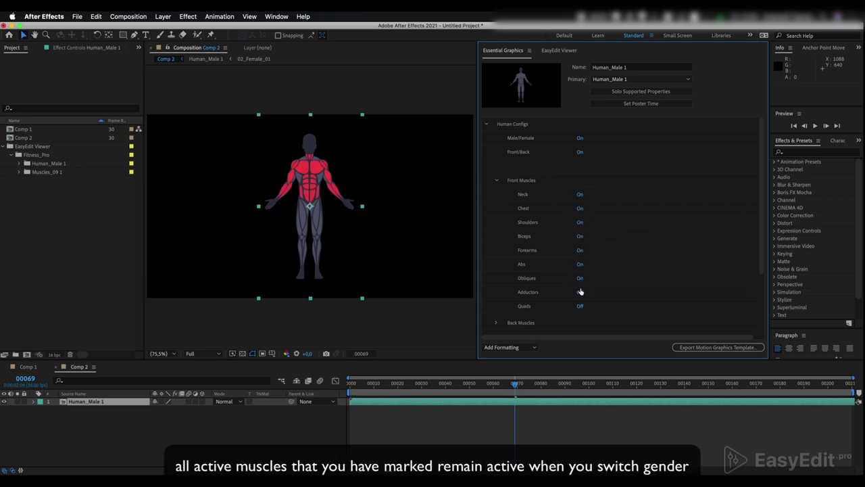
pyautogui.click(580, 292)
pyautogui.click(579, 306)
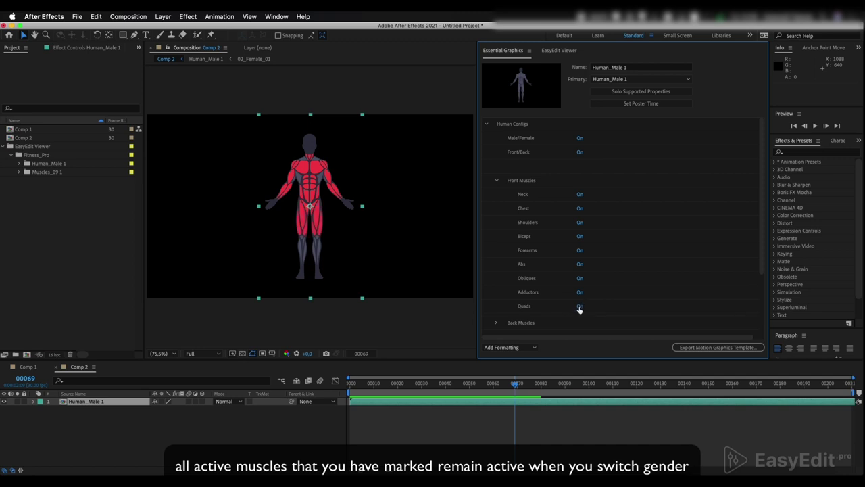
# Turn the figure to its back view and bring up the Back Muscles toggles instead of Front Muscles.
pyautogui.click(580, 139)
pyautogui.click(580, 153)
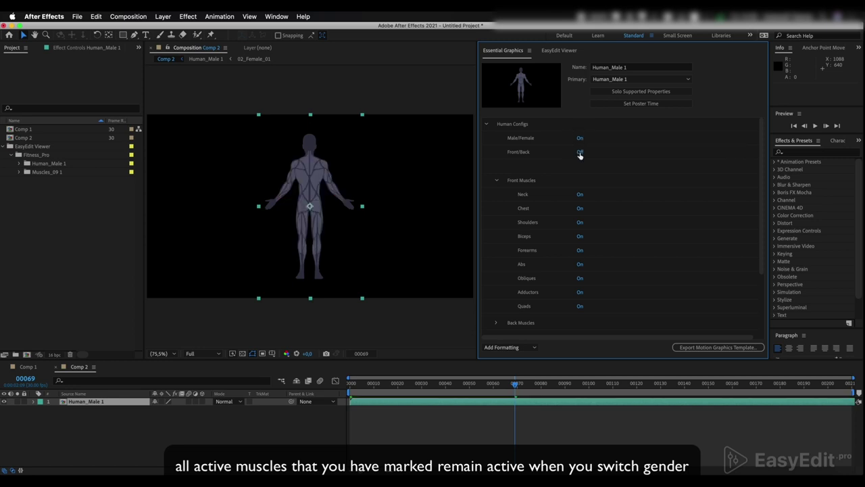
pyautogui.click(495, 180)
pyautogui.click(495, 195)
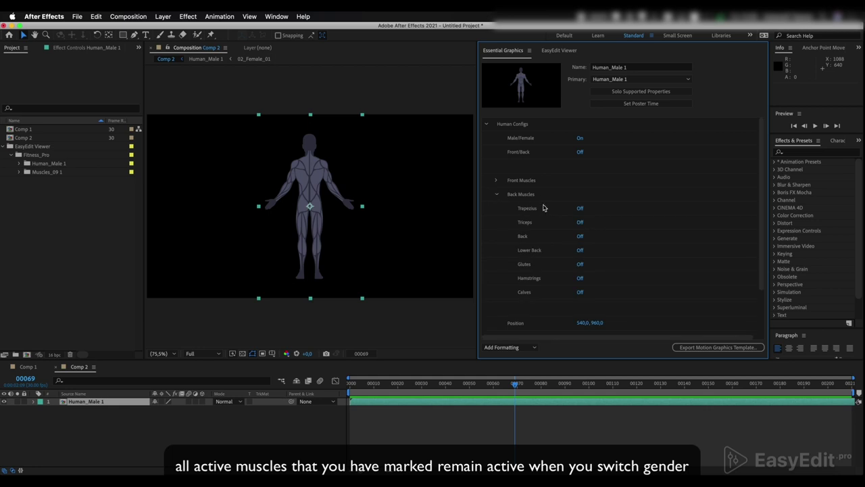
# Switch on Trapezius, Triceps, Back, Lower Back, Glutes, Hamstrings and Calves, keeping the male body.
pyautogui.click(579, 208)
pyautogui.click(580, 222)
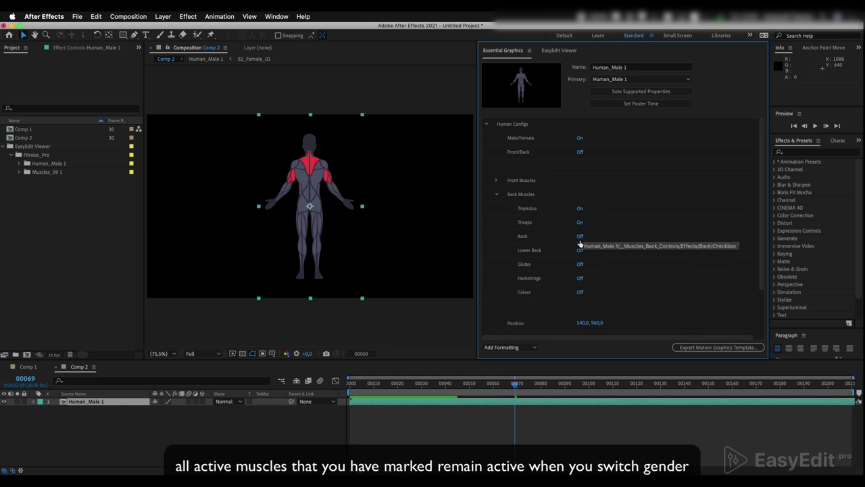
pyautogui.click(580, 236)
pyautogui.click(579, 250)
pyautogui.click(580, 264)
pyautogui.click(579, 278)
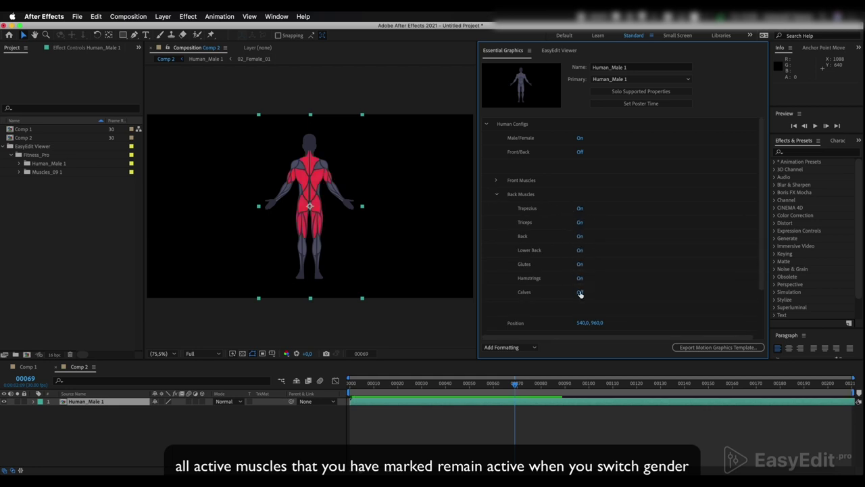
pyautogui.click(579, 292)
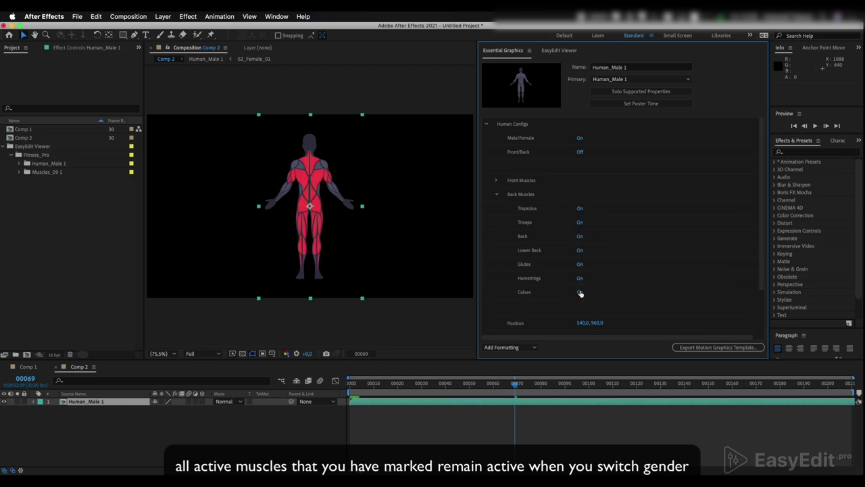
pyautogui.click(580, 138)
pyautogui.click(579, 139)
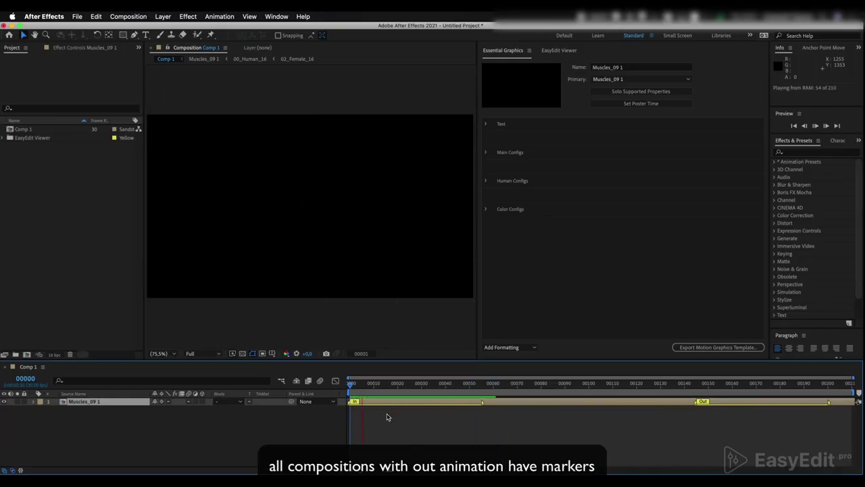
# Preview the Triceps card's current out animation from around frame 141.
pyautogui.click(498, 401)
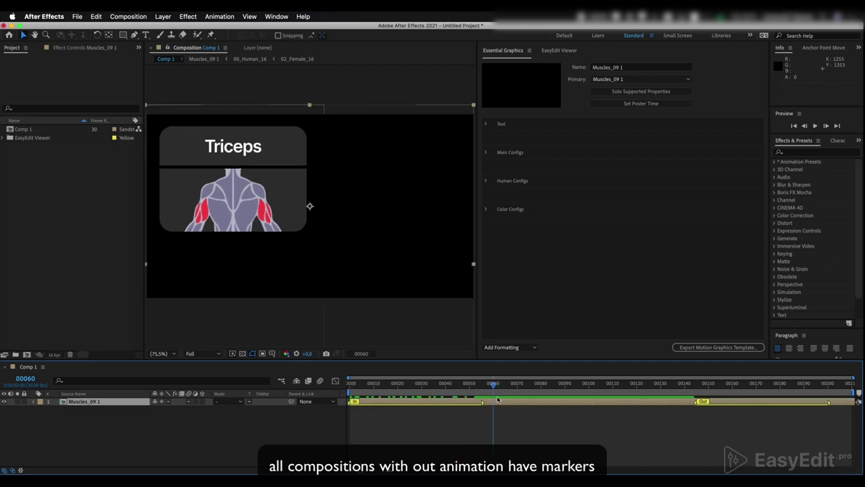
pyautogui.moveTo(494, 386); pyautogui.dragTo(687, 386)
pyautogui.press('space')
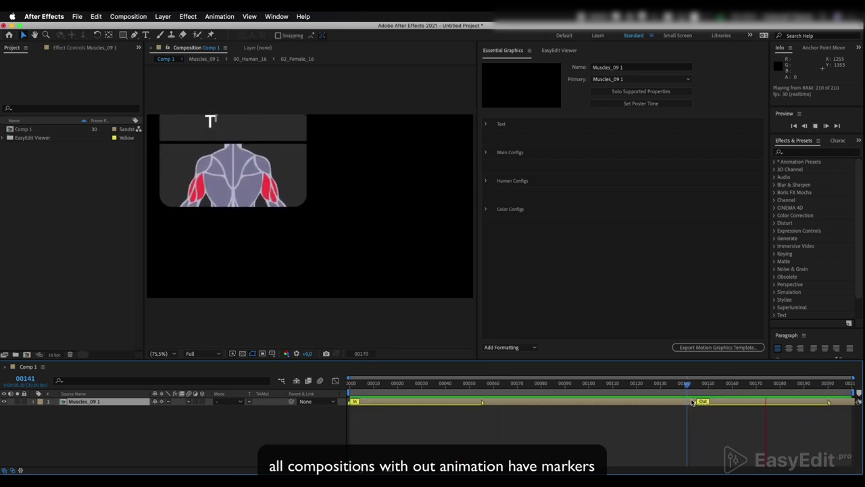
pyautogui.click(690, 402)
pyautogui.moveTo(687, 383); pyautogui.dragTo(613, 384)
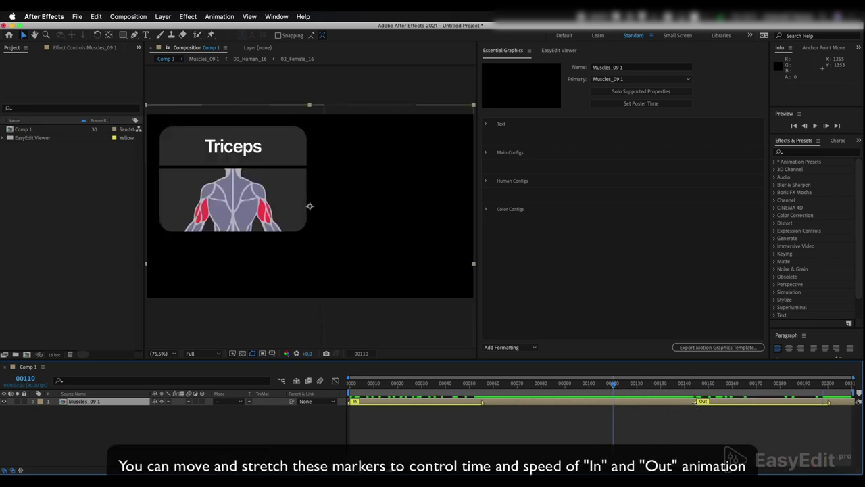
# Move the Out marker to frame 100 and shorten its span to end near frame 120, previewing each change.
pyautogui.moveTo(698, 402); pyautogui.dragTo(594, 401)
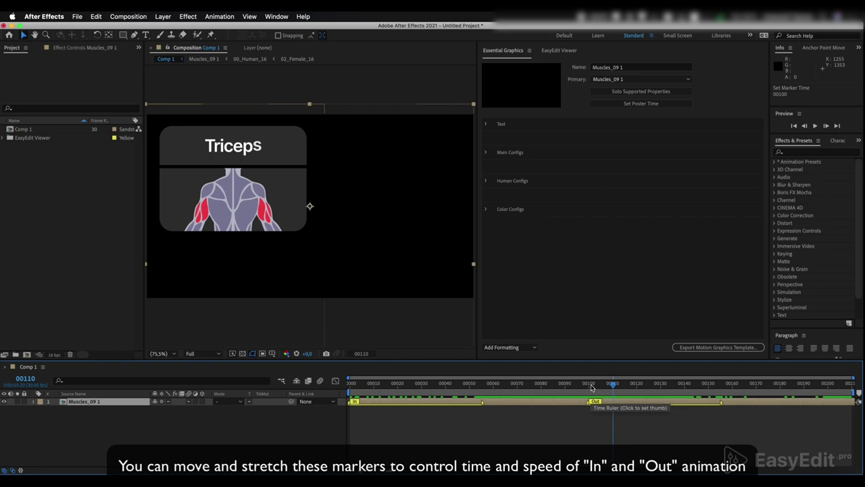
pyautogui.click(591, 384)
pyautogui.press('space')
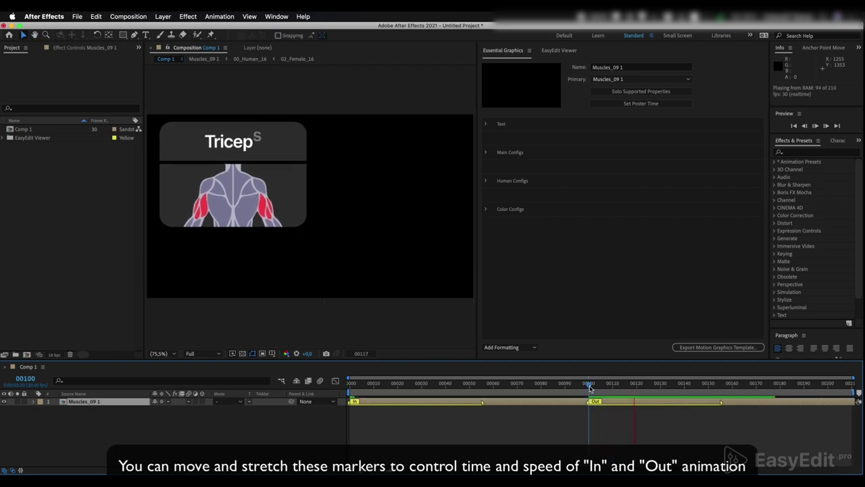
pyautogui.press('space')
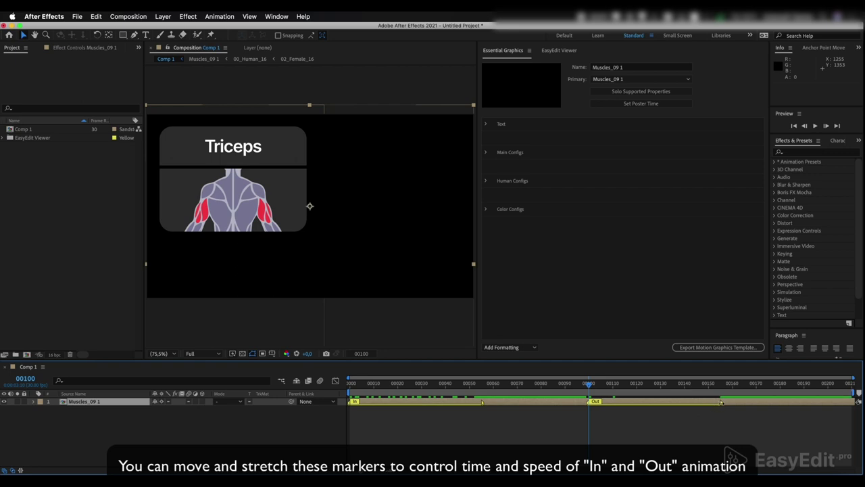
pyautogui.moveTo(722, 402); pyautogui.dragTo(638, 409)
pyautogui.press('space')
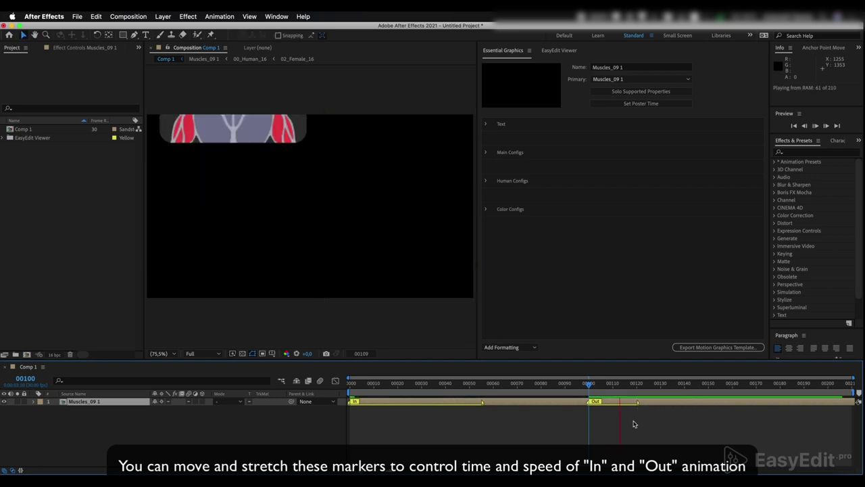
pyautogui.press('space')
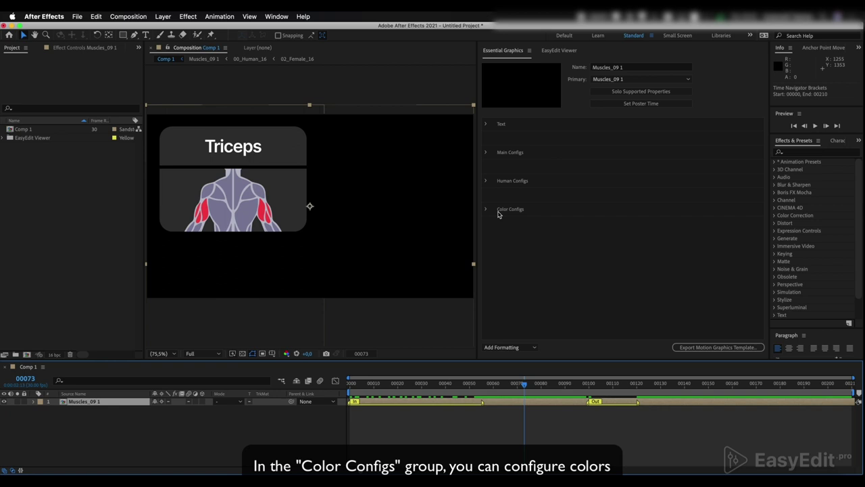
# In Color Configs, set the Active Muscles colour to a saturated blue.
pyautogui.click(486, 212)
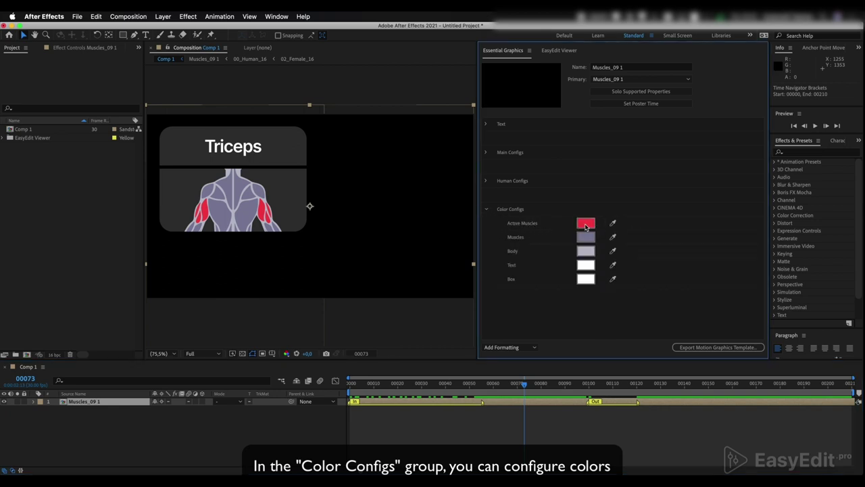
pyautogui.click(585, 225)
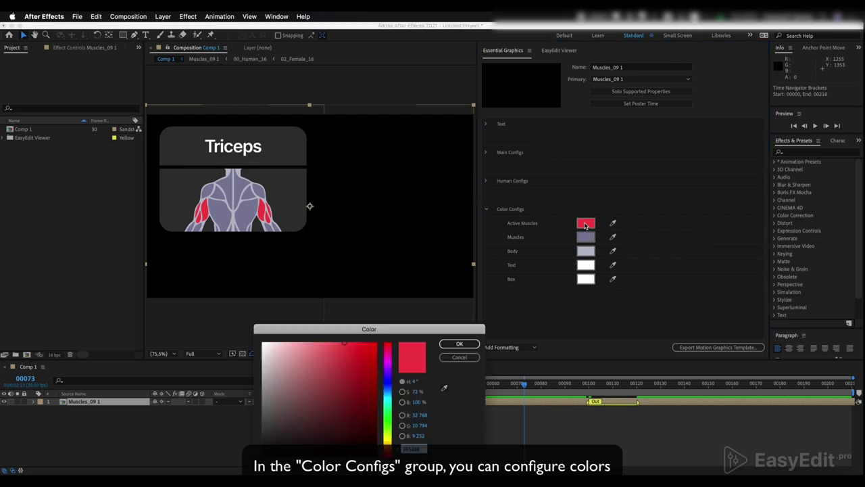
pyautogui.click(383, 384)
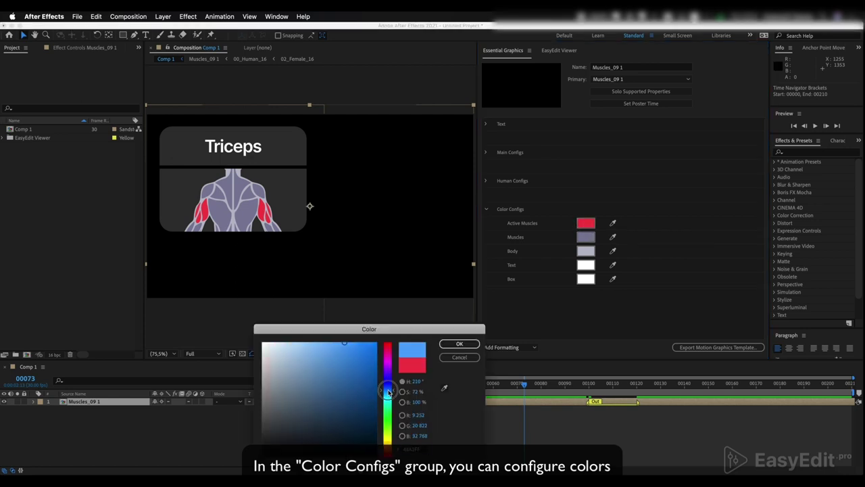
pyautogui.click(362, 340)
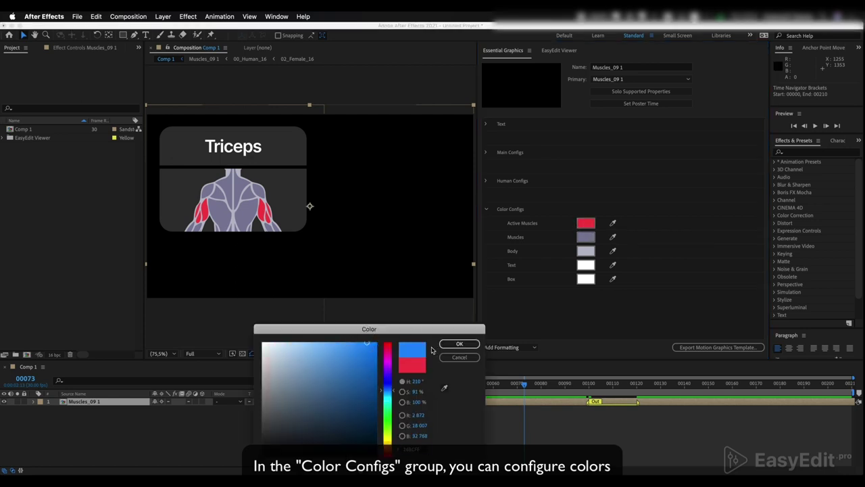
pyautogui.click(460, 344)
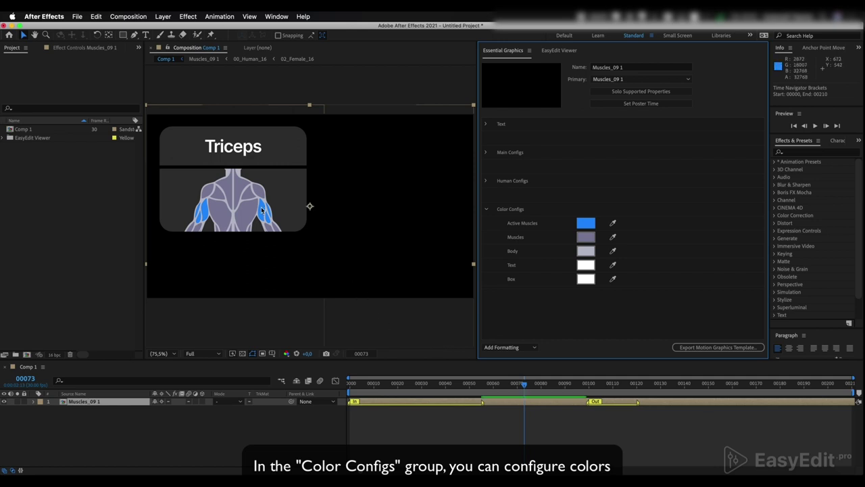
# Set the Muscles colour to neutral grey and the Body colour to dark grey.
pyautogui.click(580, 241)
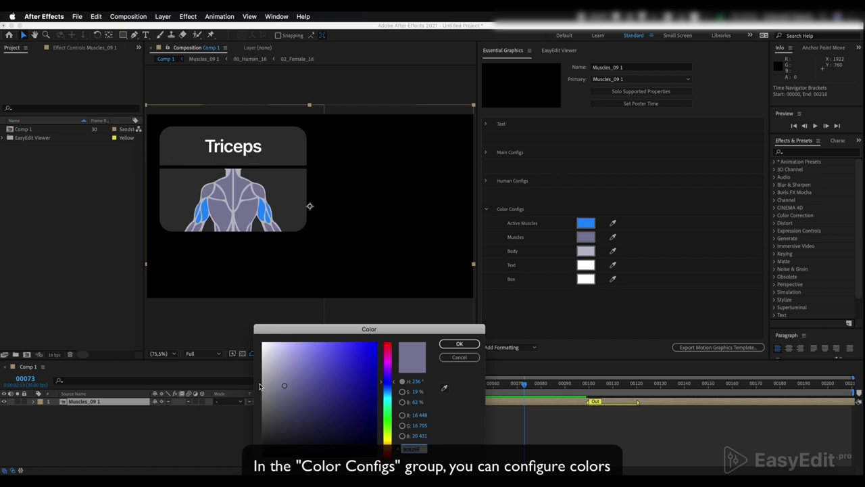
pyautogui.click(261, 382)
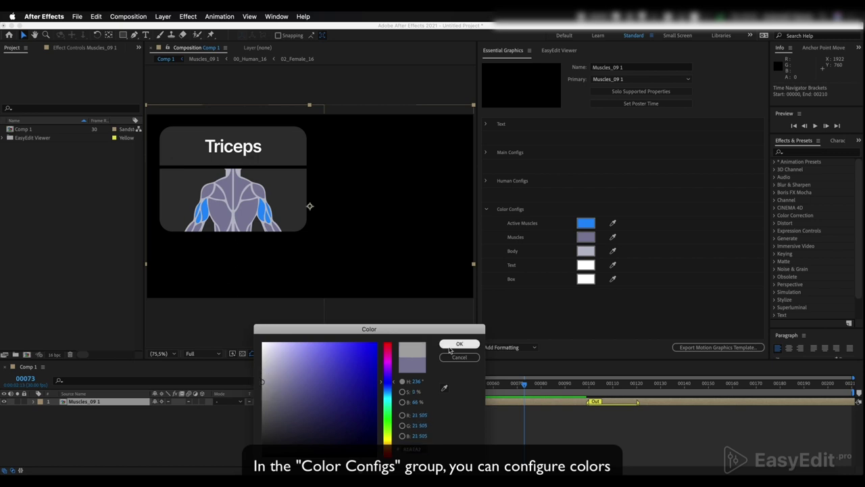
pyautogui.click(459, 344)
pyautogui.click(585, 250)
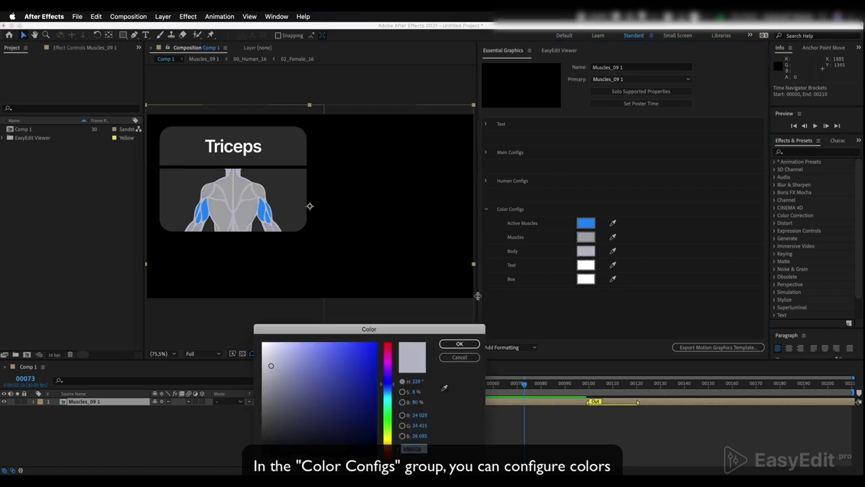
pyautogui.click(261, 421)
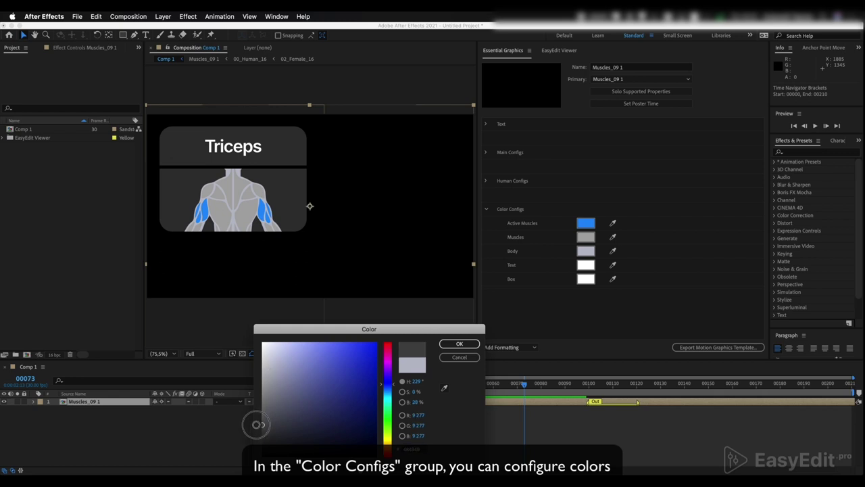
pyautogui.click(462, 344)
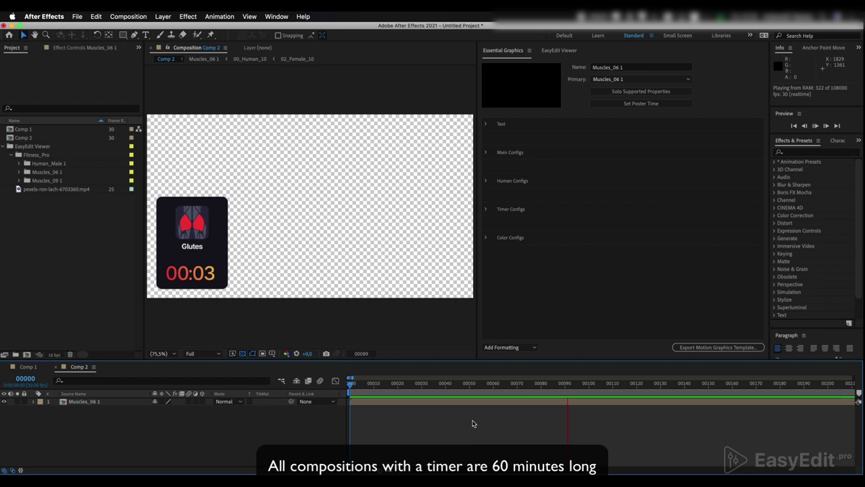
# Stop playback and place Comp 2's playhead at frame 00100, where the Glutes timer reads 00:03.
pyautogui.press('space')
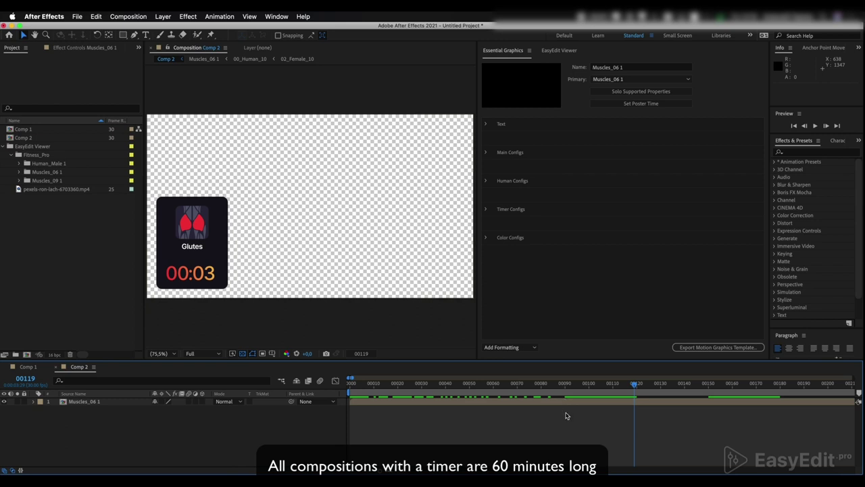
pyautogui.scroll(-6, 571, 405)
pyautogui.scroll(-5, 662, 404)
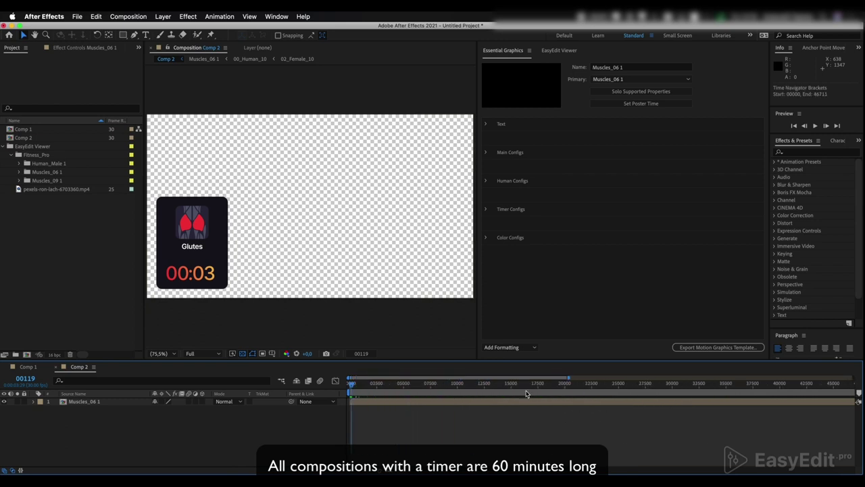
pyautogui.moveTo(571, 392); pyautogui.dragTo(356, 410)
pyautogui.scroll(10, 356, 410)
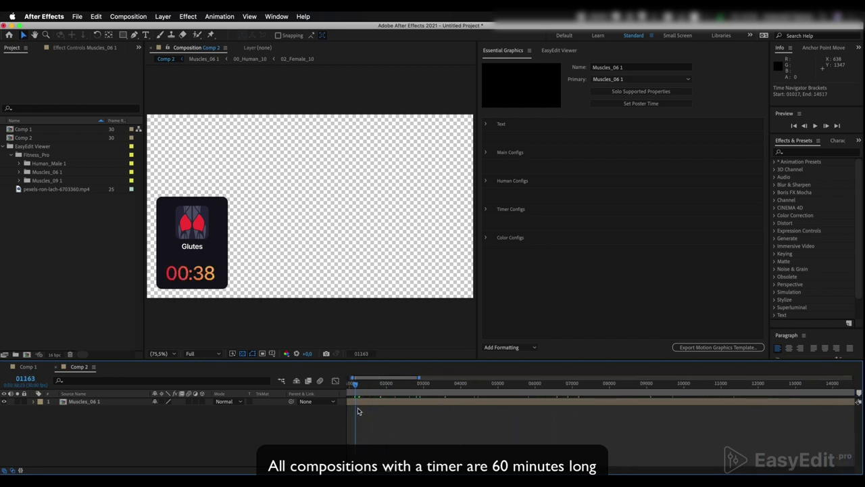
pyautogui.click(379, 391)
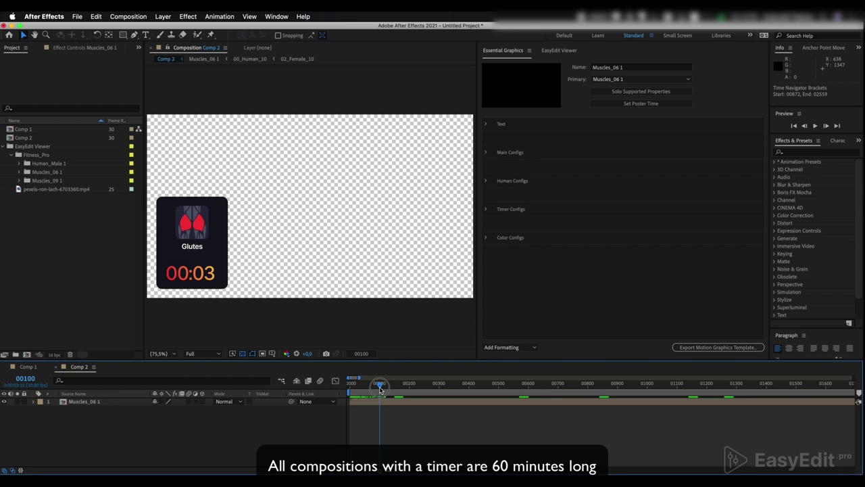
pyautogui.scroll(3, 379, 389)
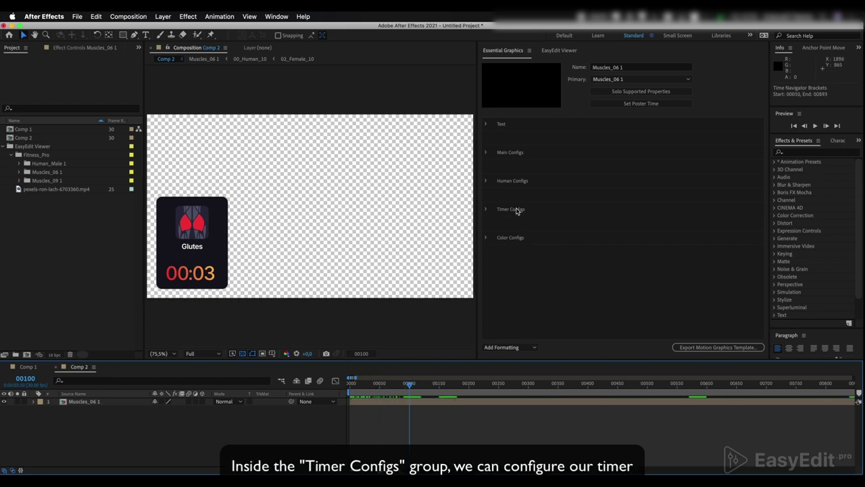
# Expand Timer Configs and preview the running Glutes timer.
pyautogui.click(485, 209)
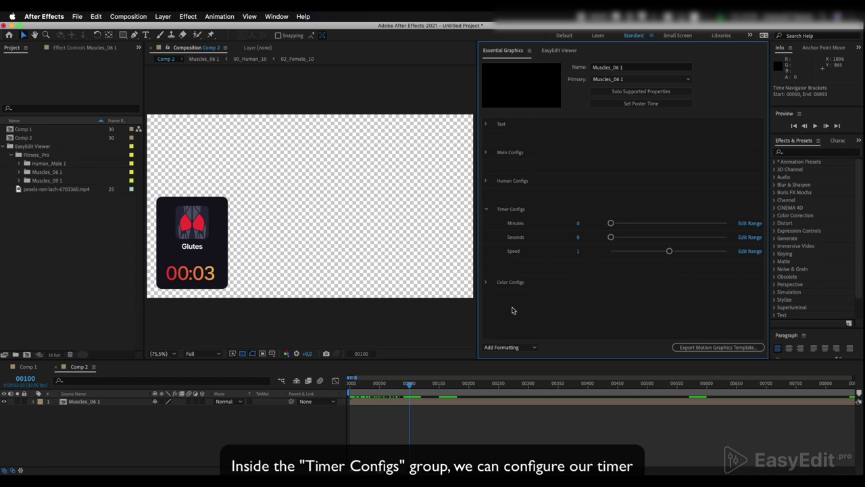
pyautogui.press('space')
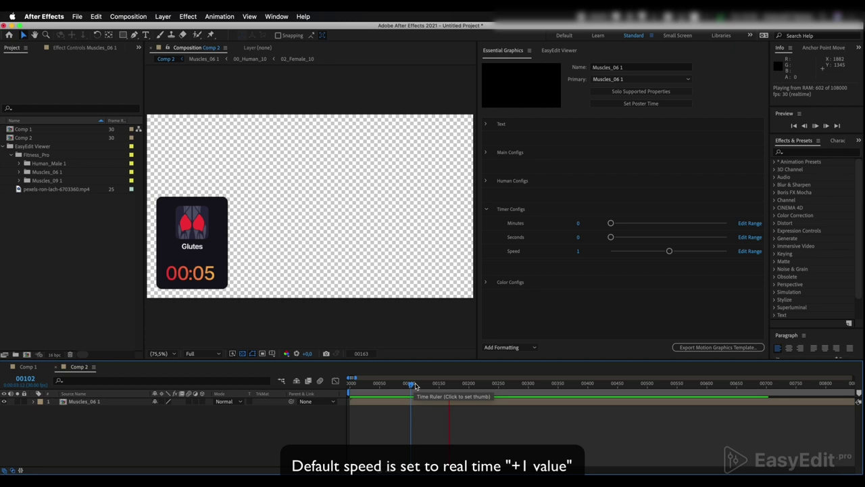
pyautogui.press('space')
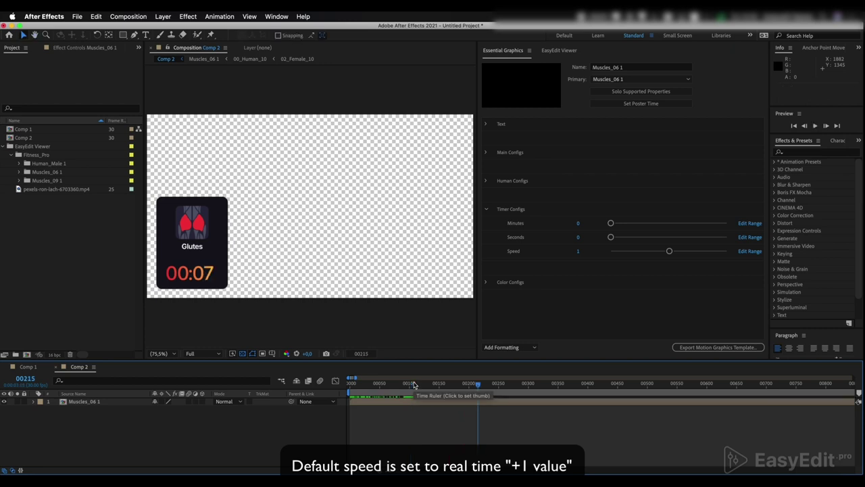
# Set the timer Minutes to 1 and preview the counter now reading 01:09.
pyautogui.click(576, 223)
pyautogui.write('1')
pyautogui.click(564, 238)
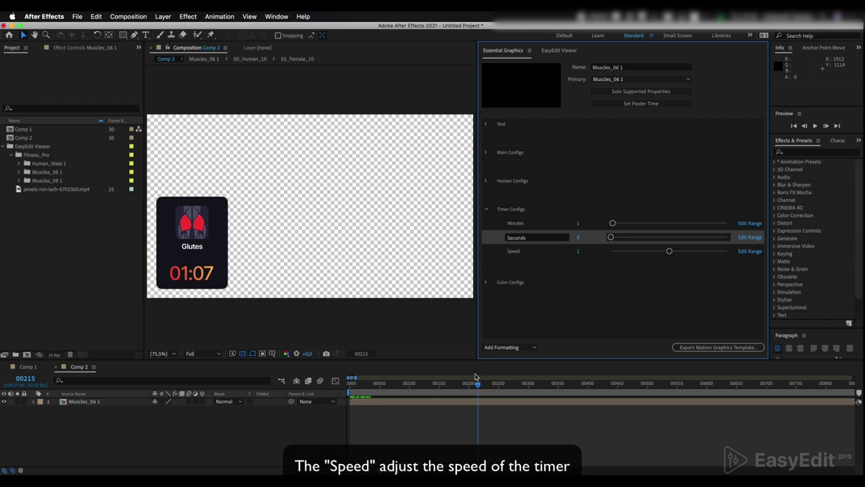
pyautogui.moveTo(476, 384); pyautogui.dragTo(469, 390)
pyautogui.press('space')
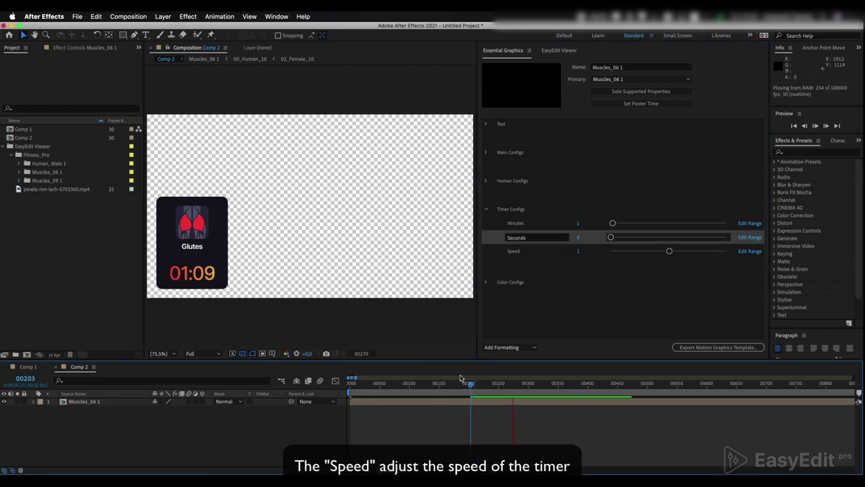
pyautogui.press('space')
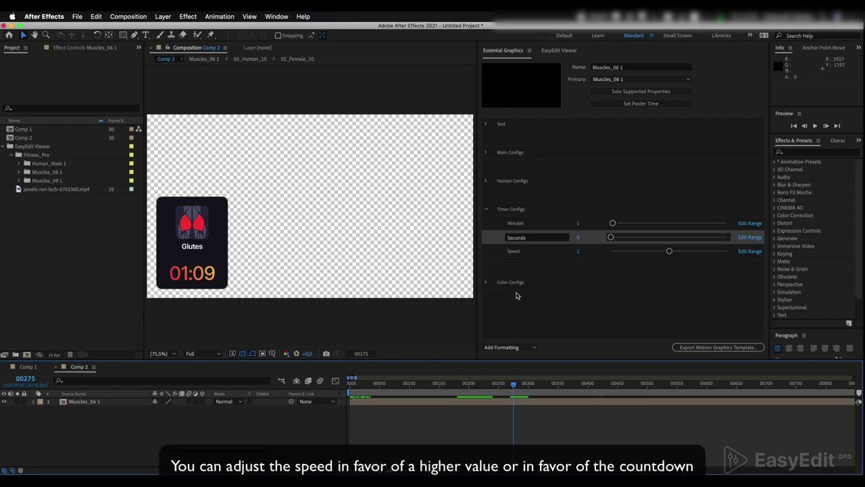
pyautogui.click(578, 250)
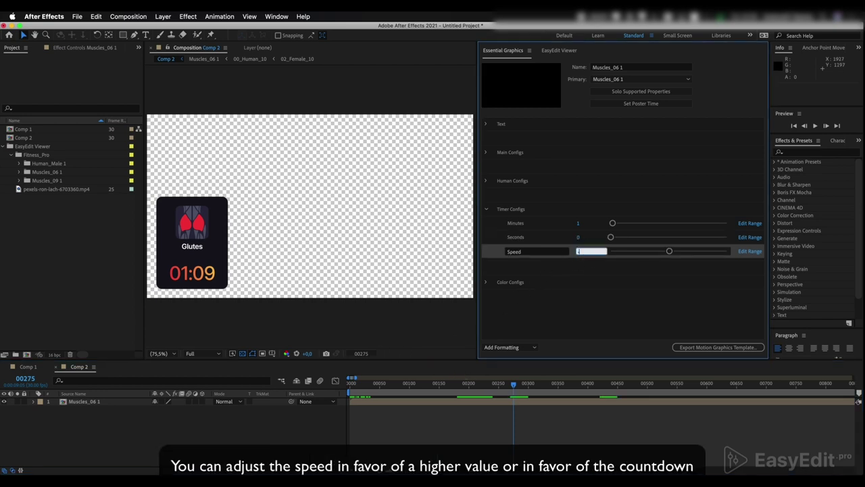
# Set the timer Speed to -1 and preview the resulting countdown.
pyautogui.write('-1')
pyautogui.press('Return')
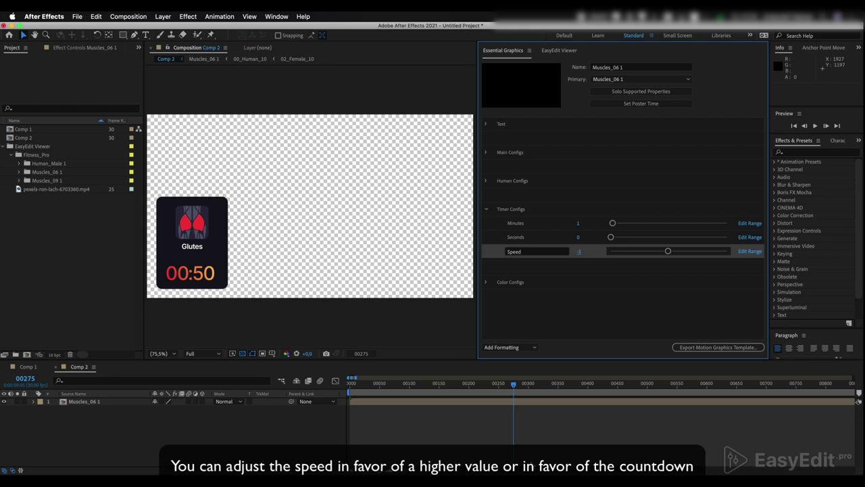
pyautogui.click(513, 387)
pyautogui.press('space')
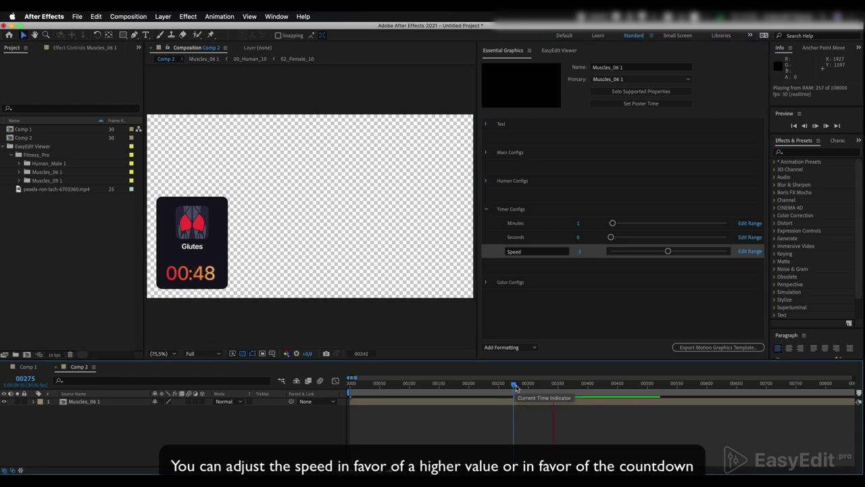
pyautogui.press('space')
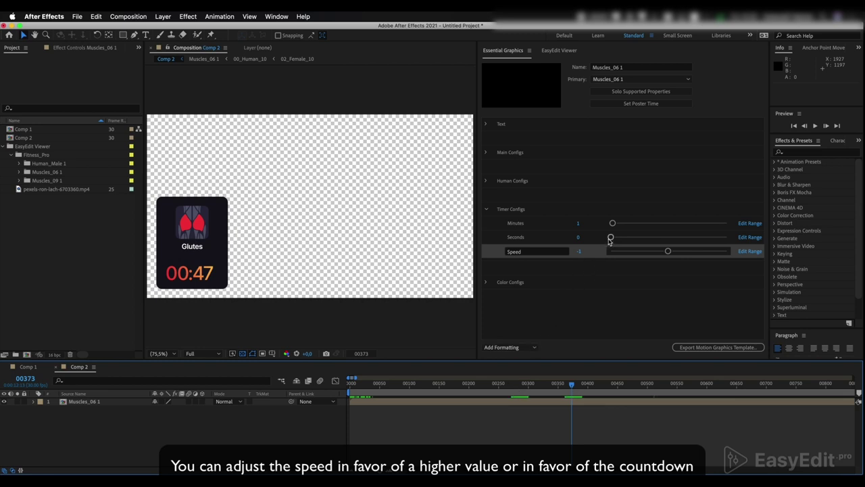
# Set Seconds to 6, Minutes to about 19 and Speed to 25, previewing the fast count-up to 25:35.
pyautogui.moveTo(610, 237); pyautogui.dragTo(618, 226)
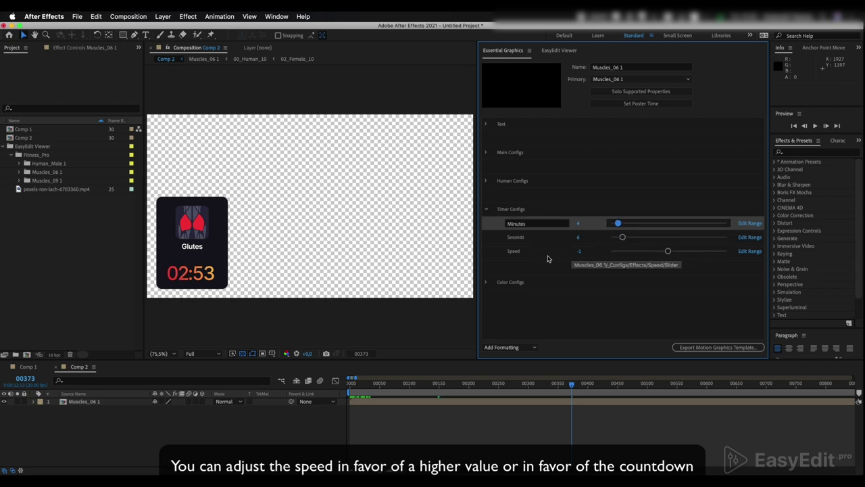
pyautogui.moveTo(669, 251); pyautogui.dragTo(653, 252)
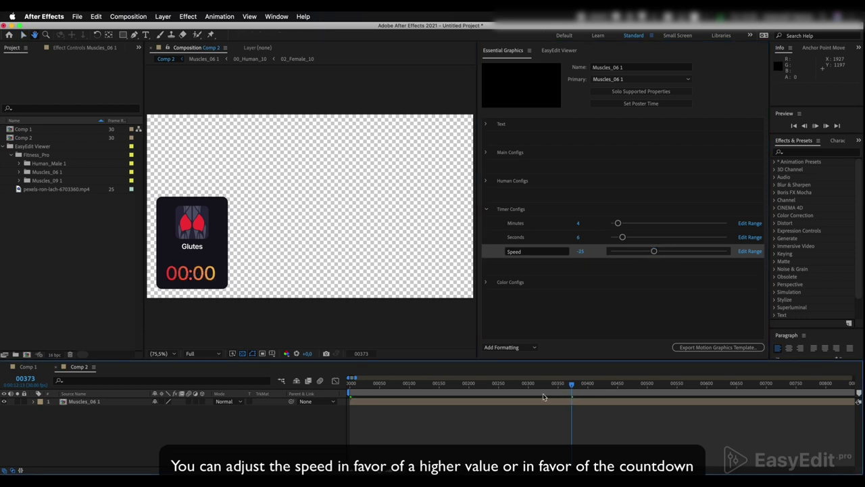
pyautogui.press('space')
pyautogui.moveTo(617, 223); pyautogui.dragTo(648, 224)
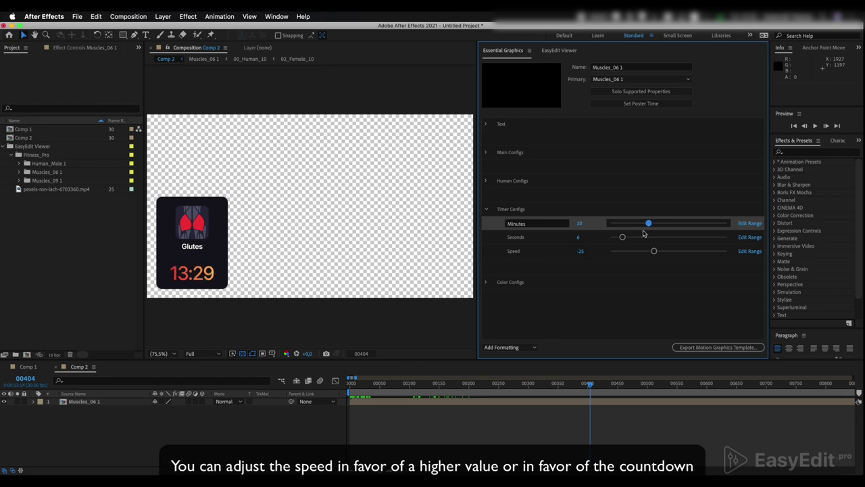
pyautogui.click(522, 390)
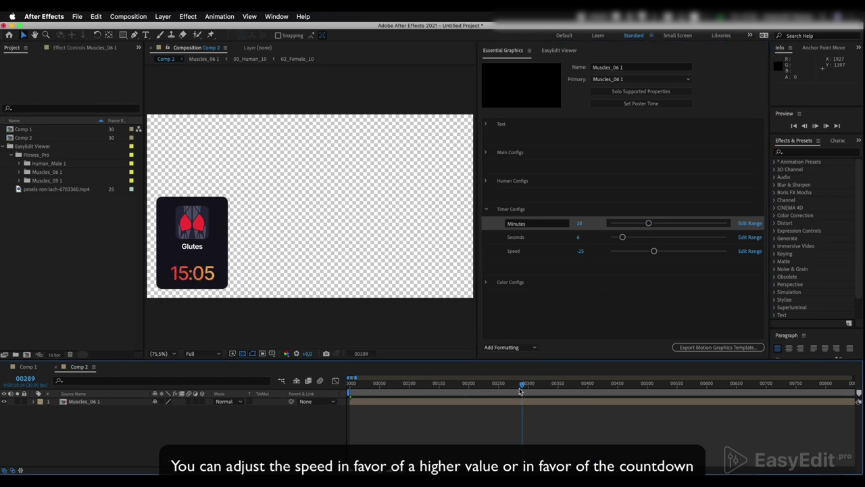
pyautogui.press('space')
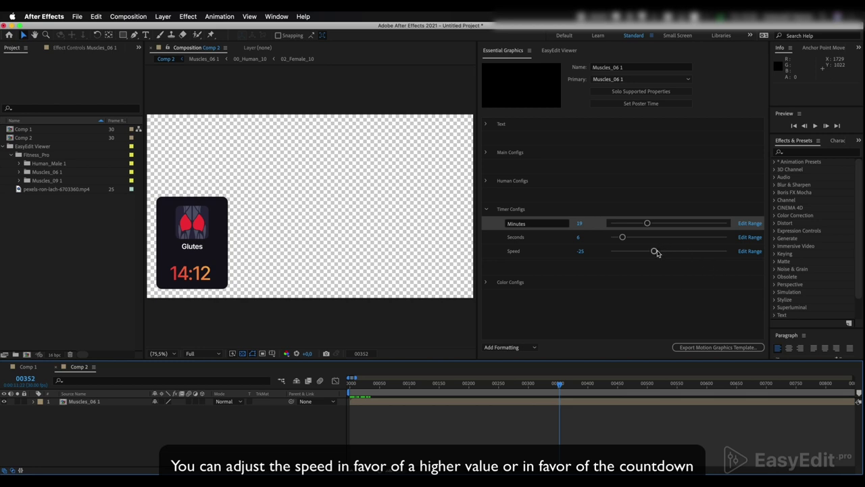
pyautogui.moveTo(657, 252); pyautogui.dragTo(684, 252)
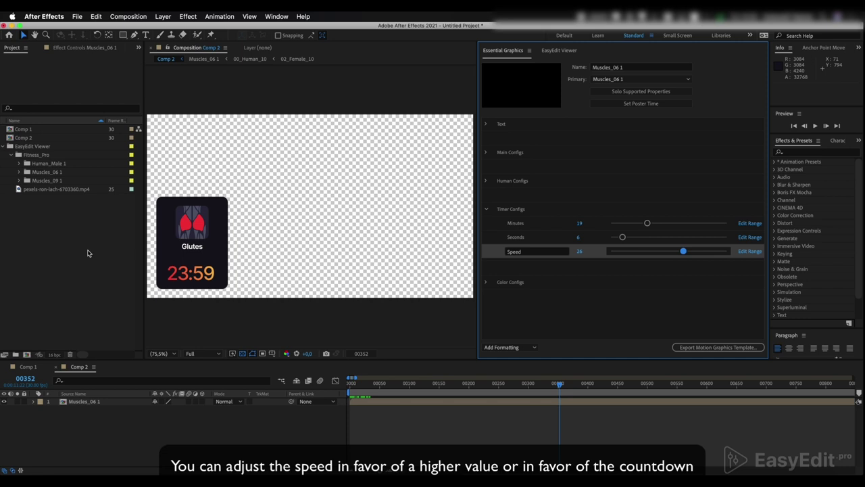
pyautogui.press('space')
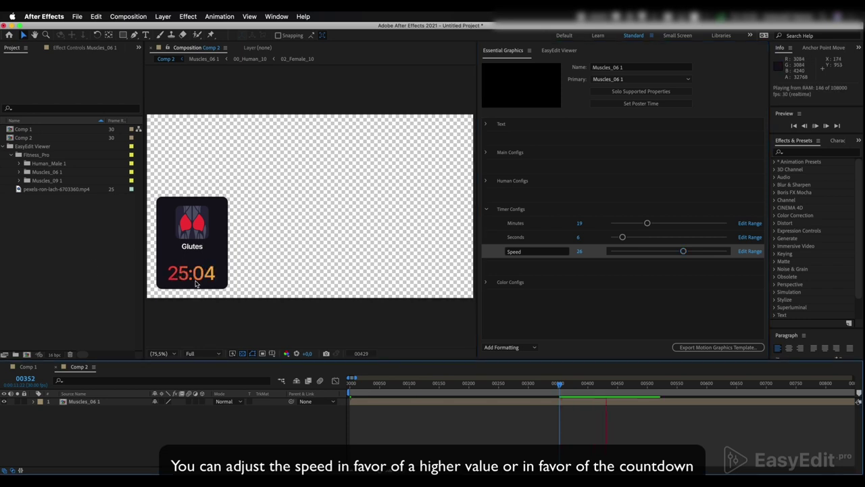
pyautogui.press('space')
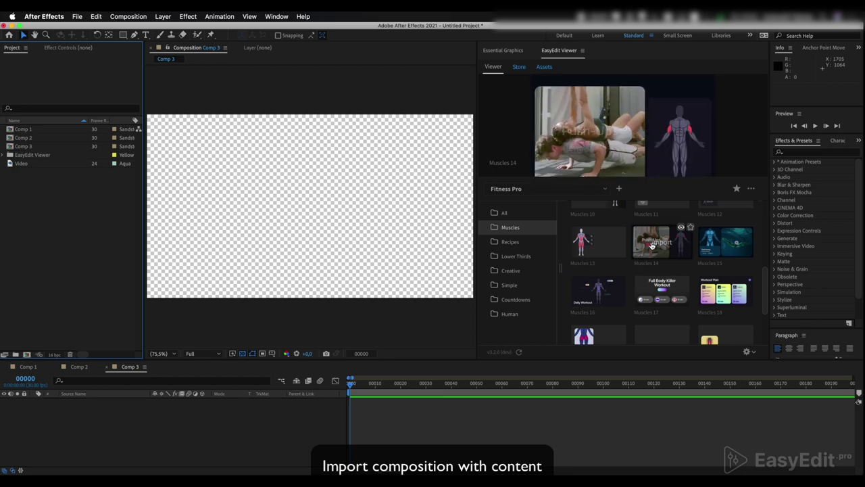
# Import the Muscles 14 Push-Ups card from EasyEdit Viewer into Comp 3 and preview it.
pyautogui.click(653, 243)
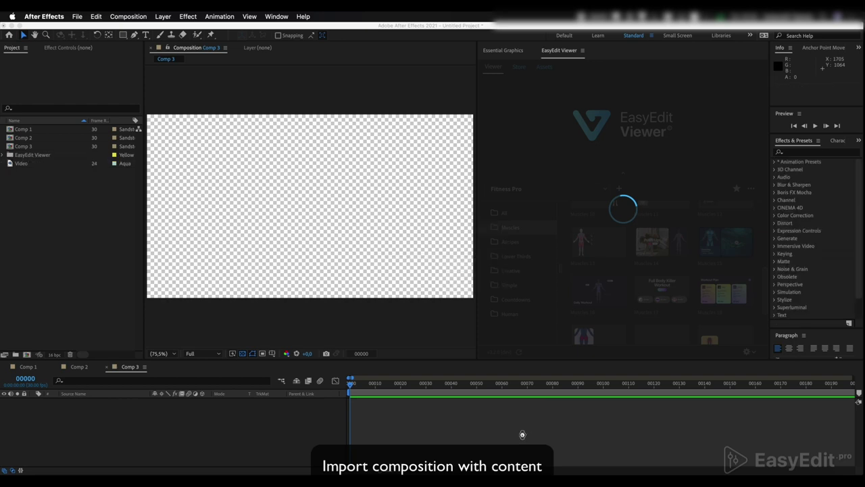
pyautogui.press('space')
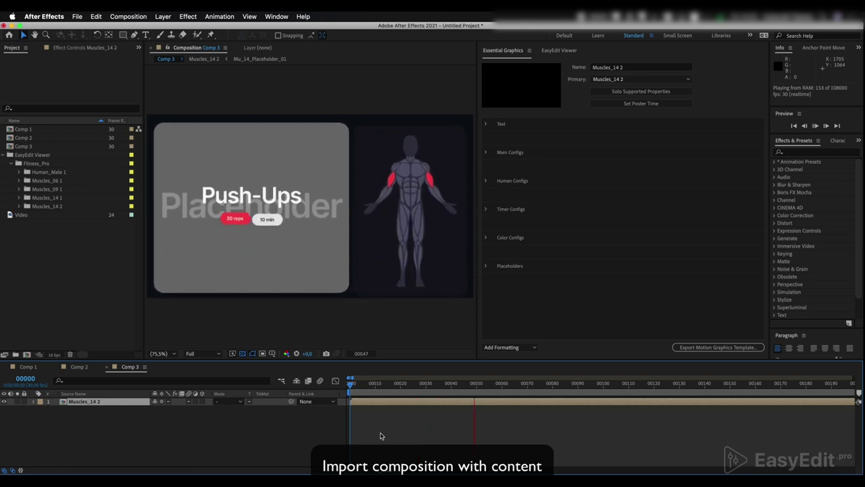
pyautogui.press('space')
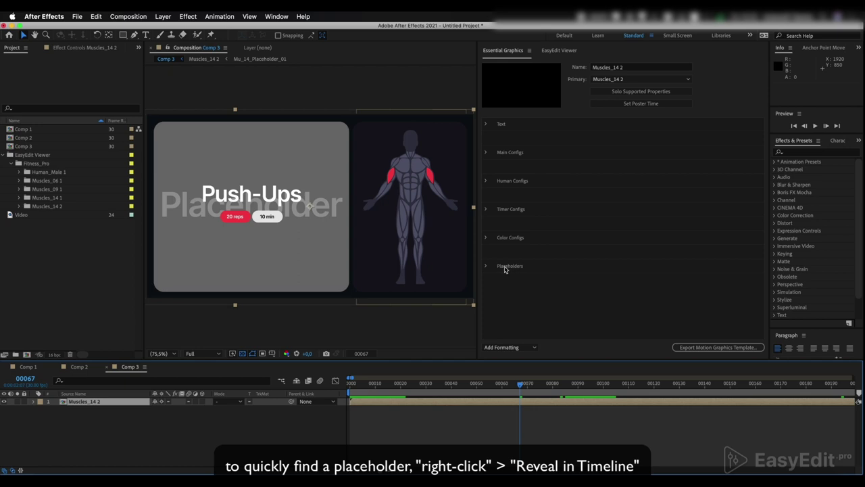
# Expand Placeholders, reveal Placeholder 01 in the timeline and open the Mu_14_Placeholder_01 comp.
pyautogui.click(486, 266)
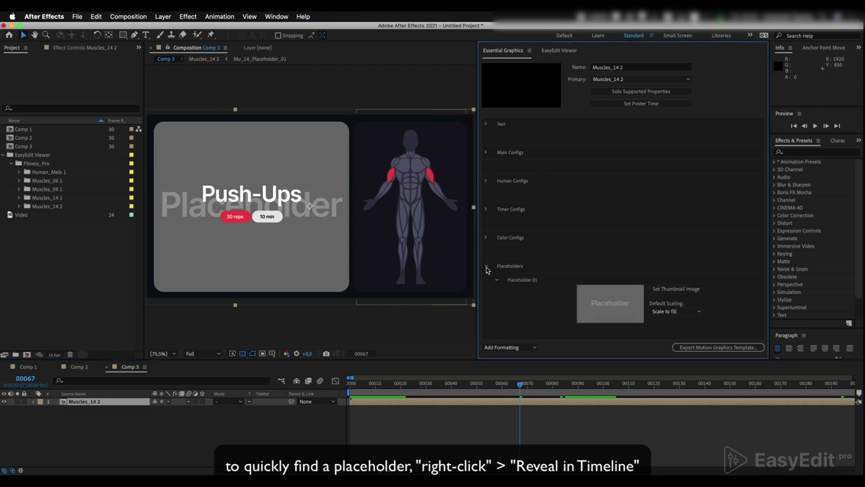
pyautogui.rightClick(526, 287)
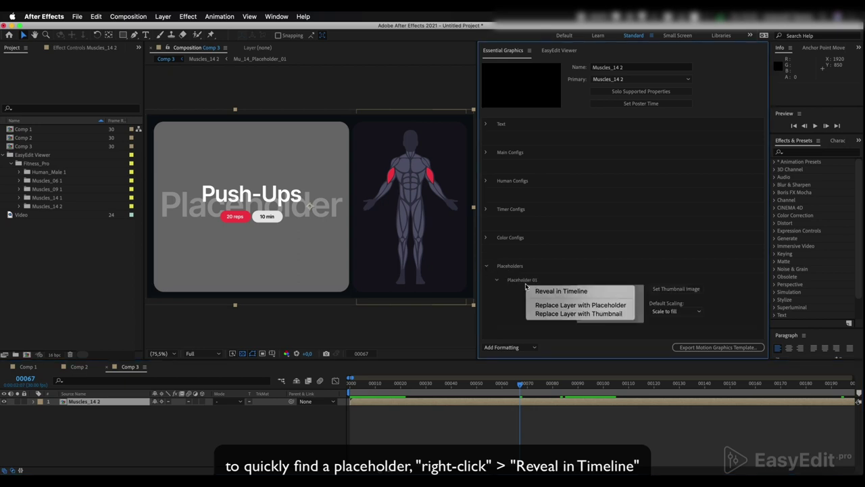
pyautogui.click(561, 291)
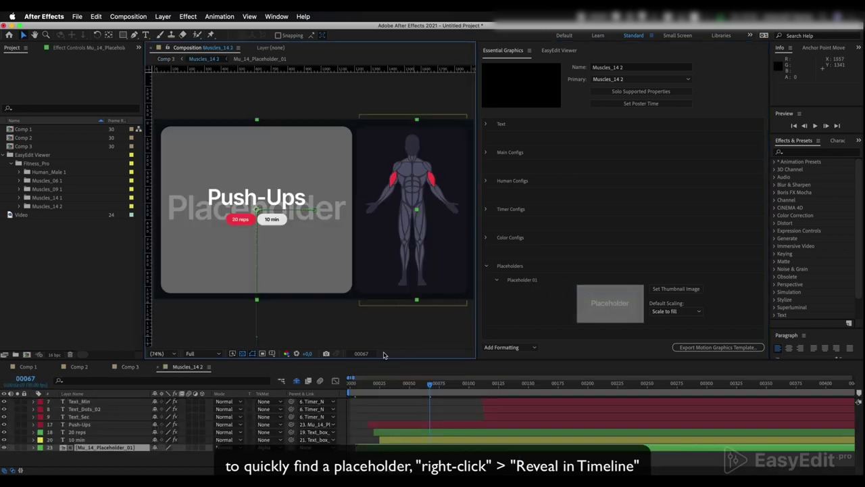
pyautogui.doubleClick(120, 449)
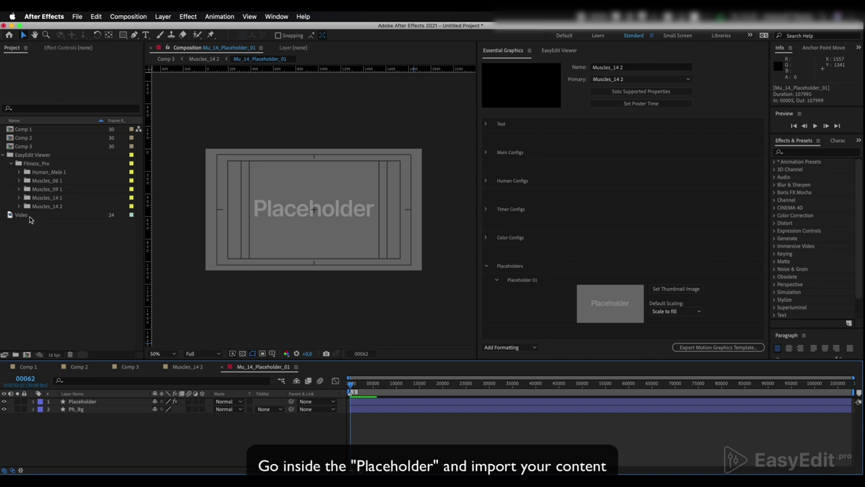